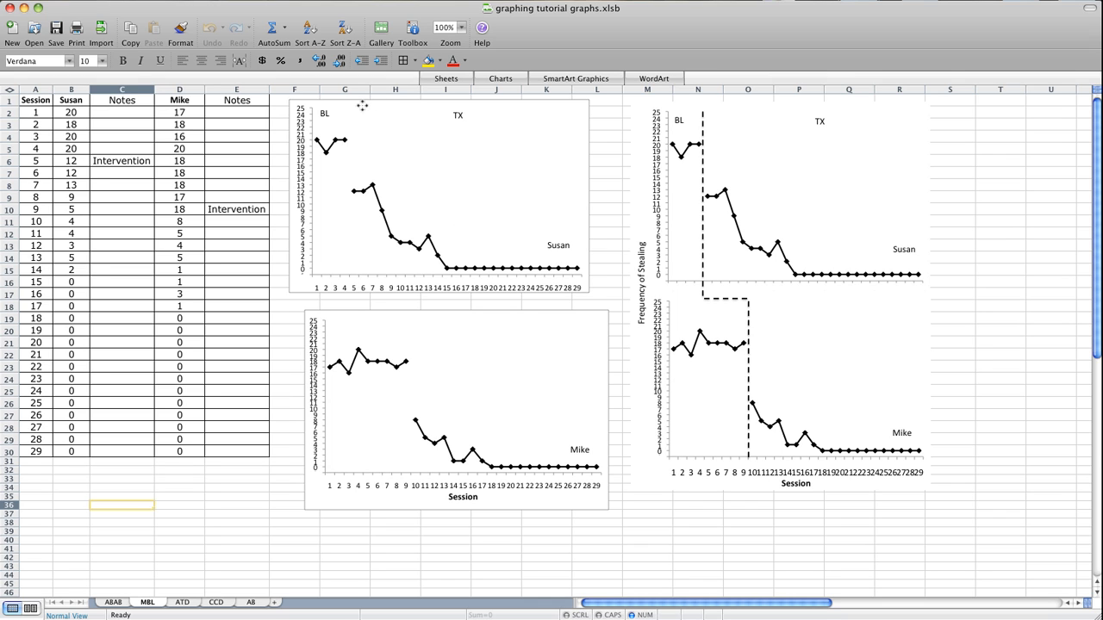
Reposition the upper chart beside the data table and place the lower chart directly beneath it, with their edges lined up
drag(362, 105, 394, 114)
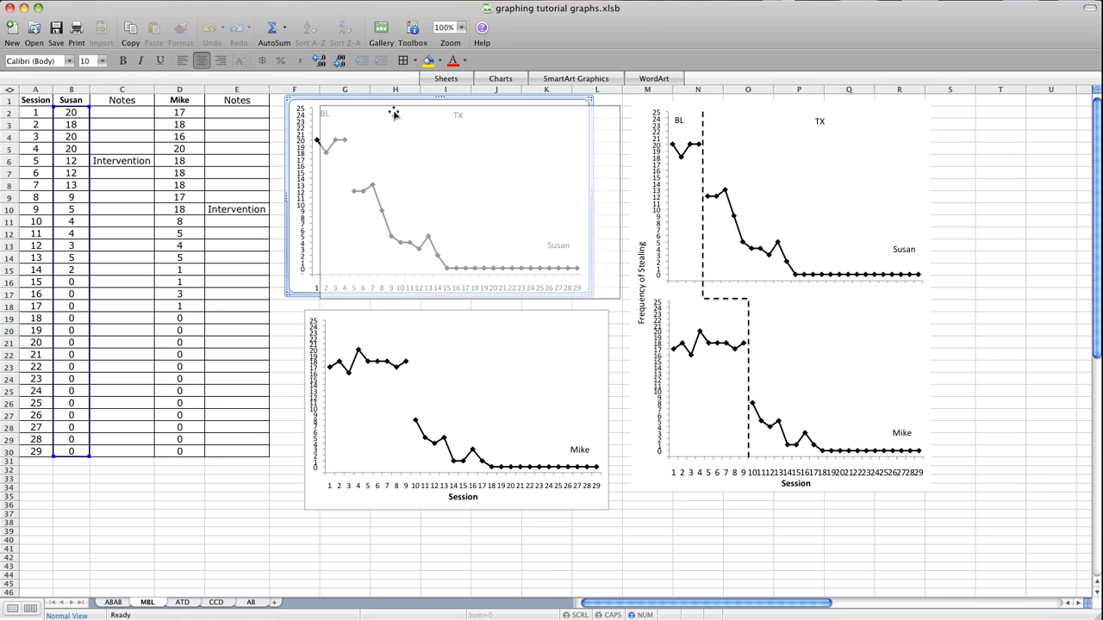
click(382, 313)
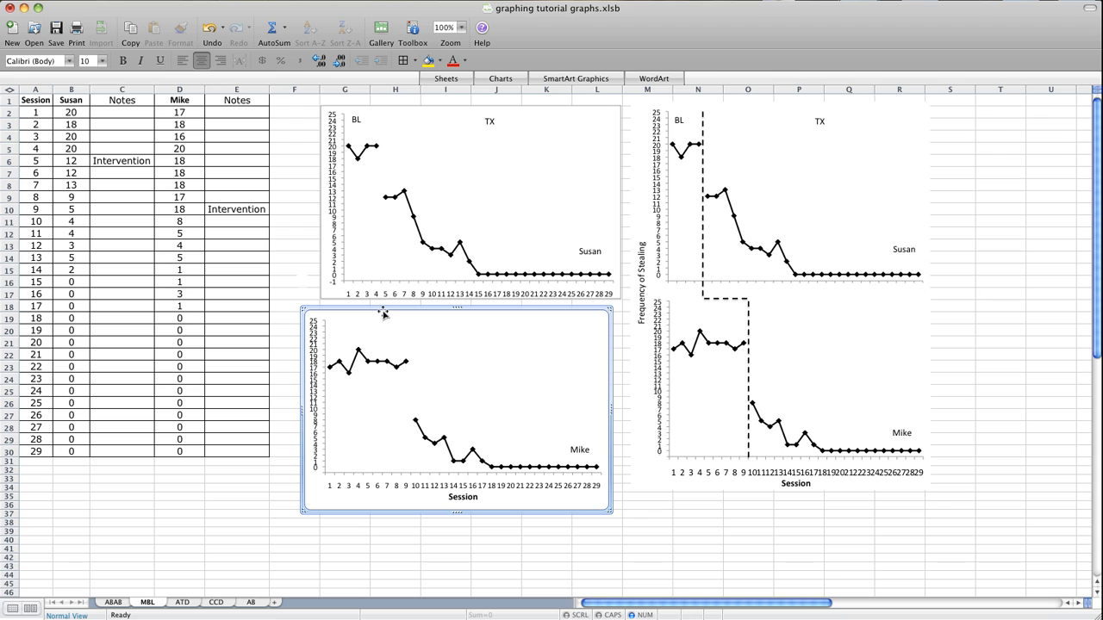
drag(388, 311, 397, 301)
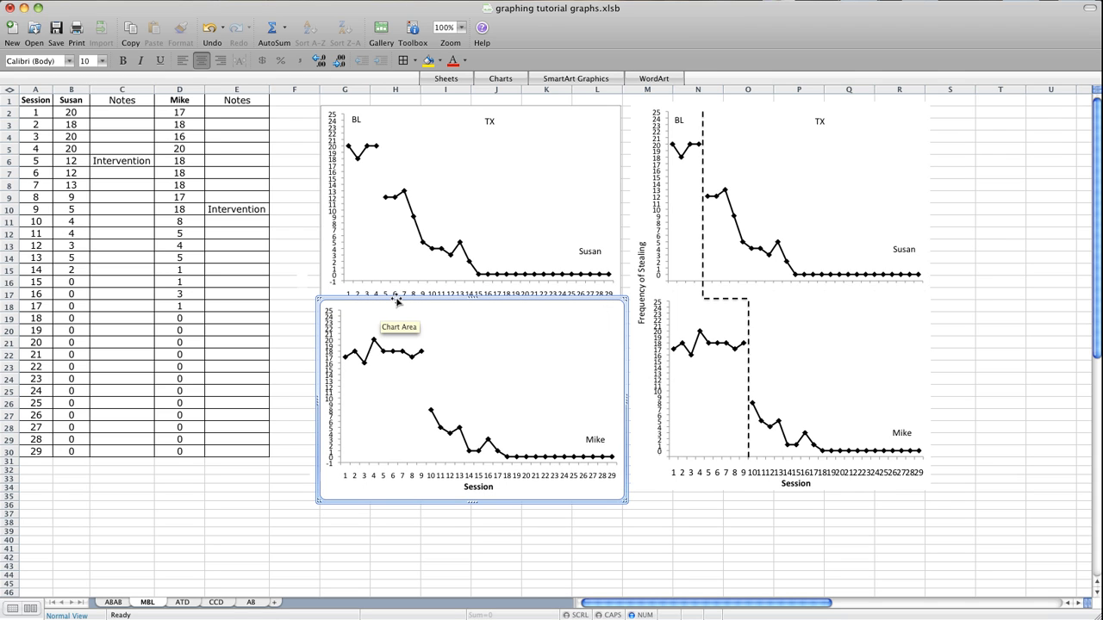
click(333, 293)
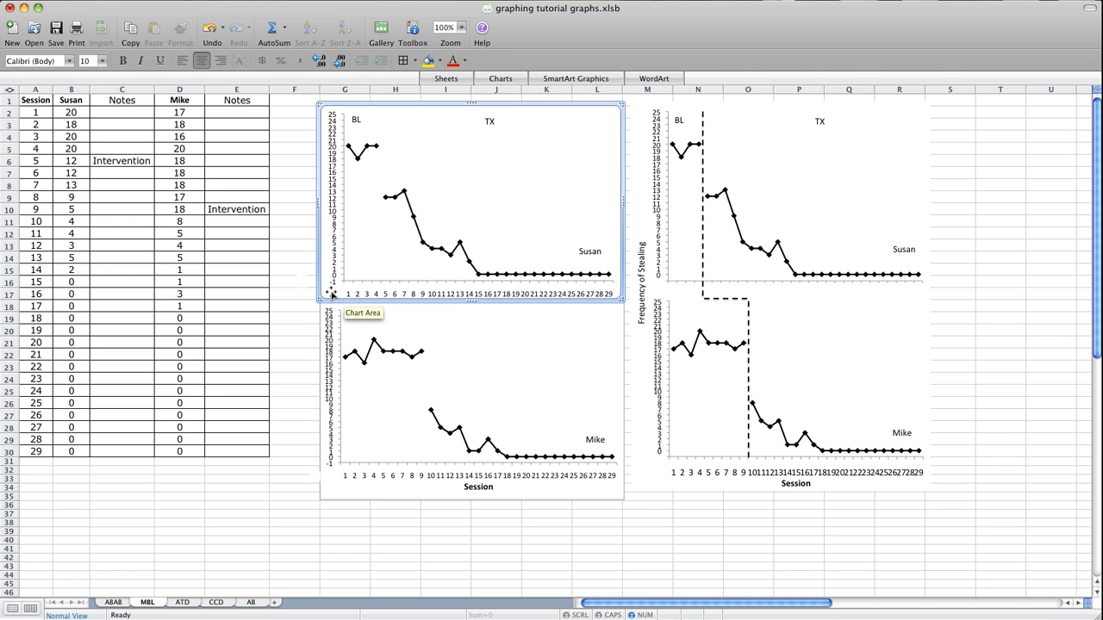
Move the two small white boxes over the -1 labels on the vertical axes of both stacked charts to hide them
click(303, 280)
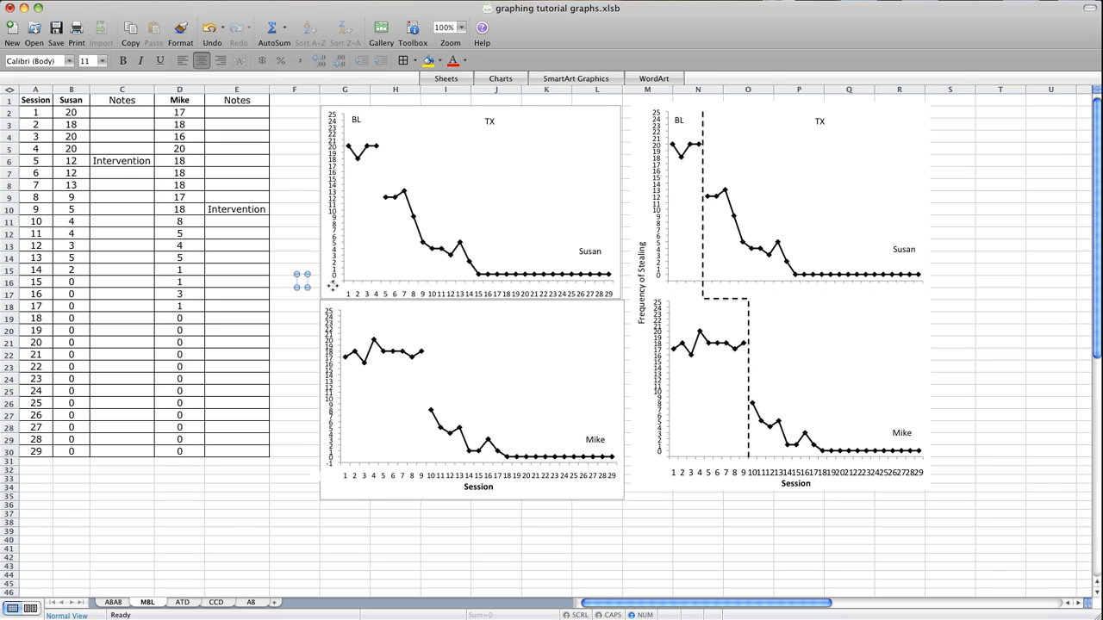
drag(302, 281, 331, 287)
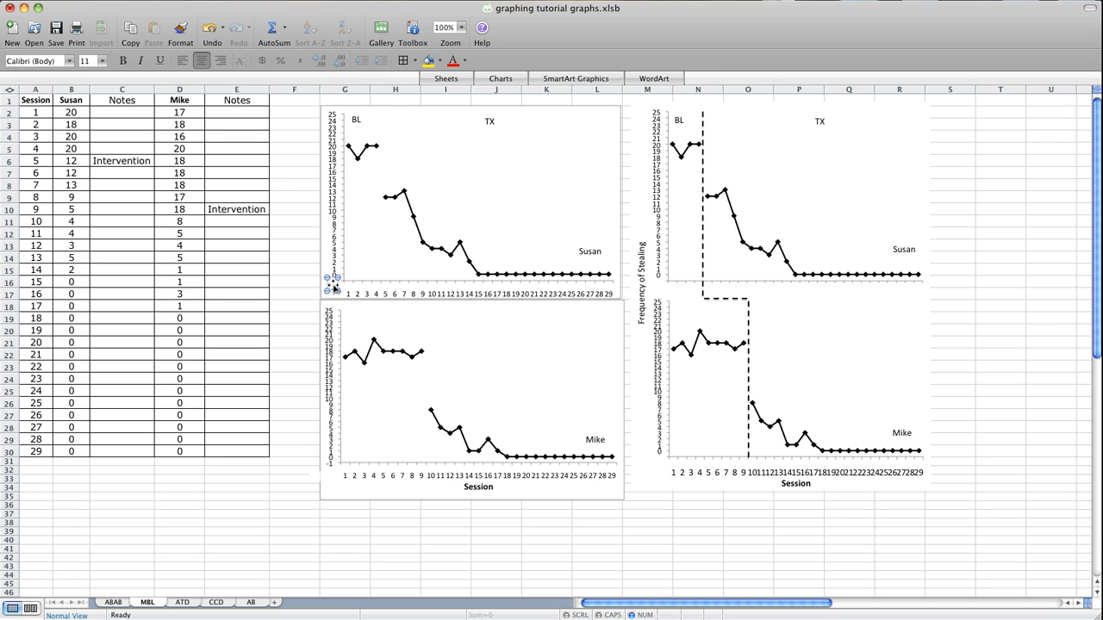
click(317, 478)
drag(318, 478, 334, 467)
click(284, 491)
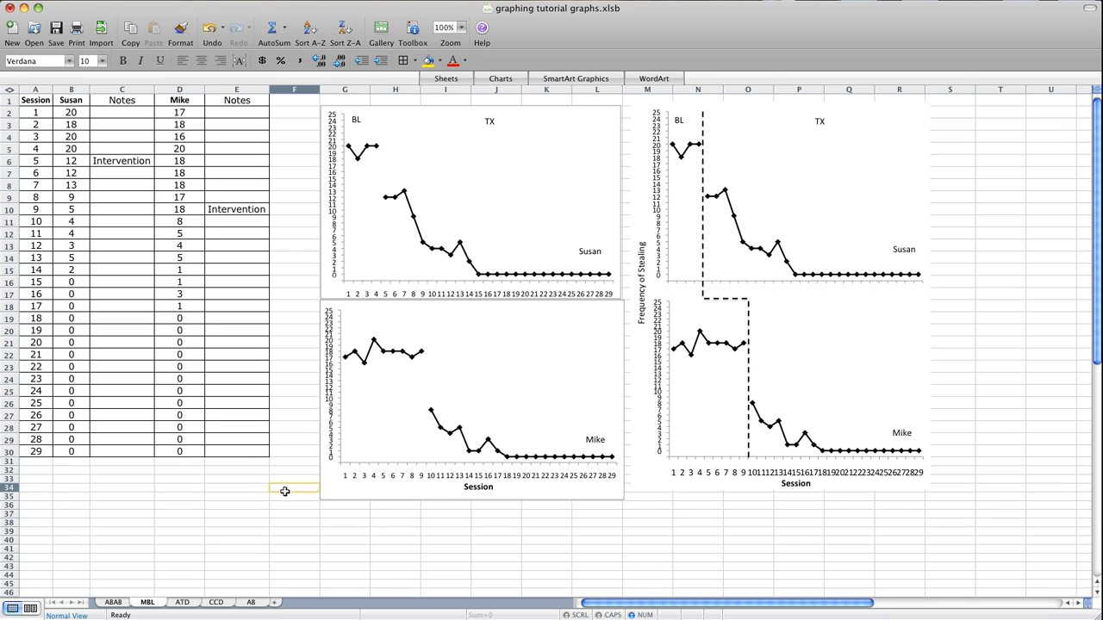
Remove the border around the upper chart beside the data table by setting its chart area line colour to No Line
click(521, 112)
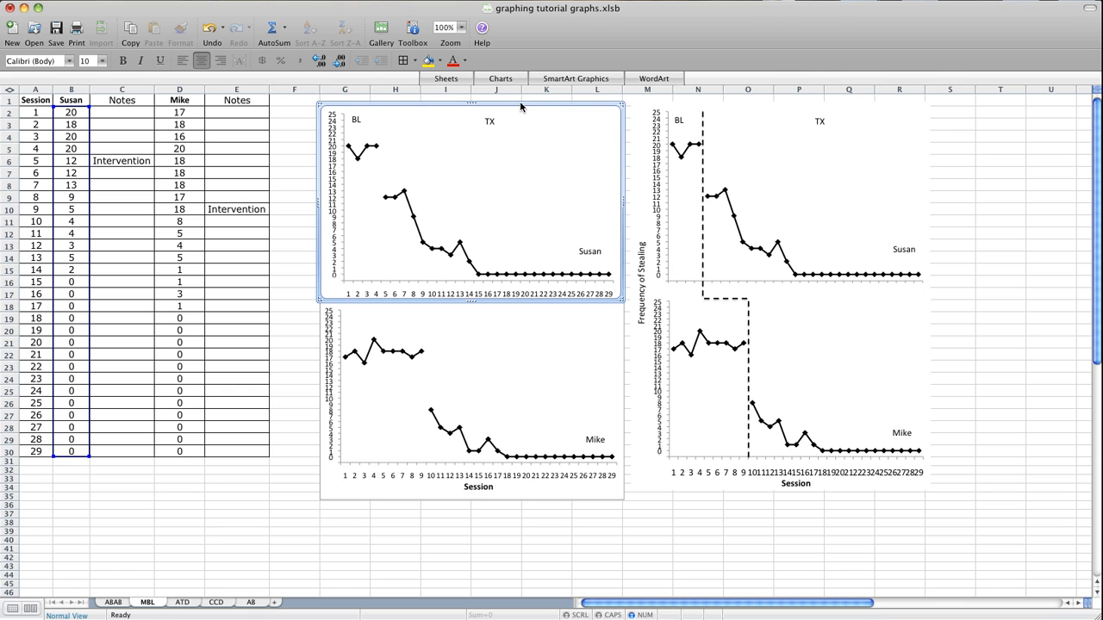
right_click(521, 104)
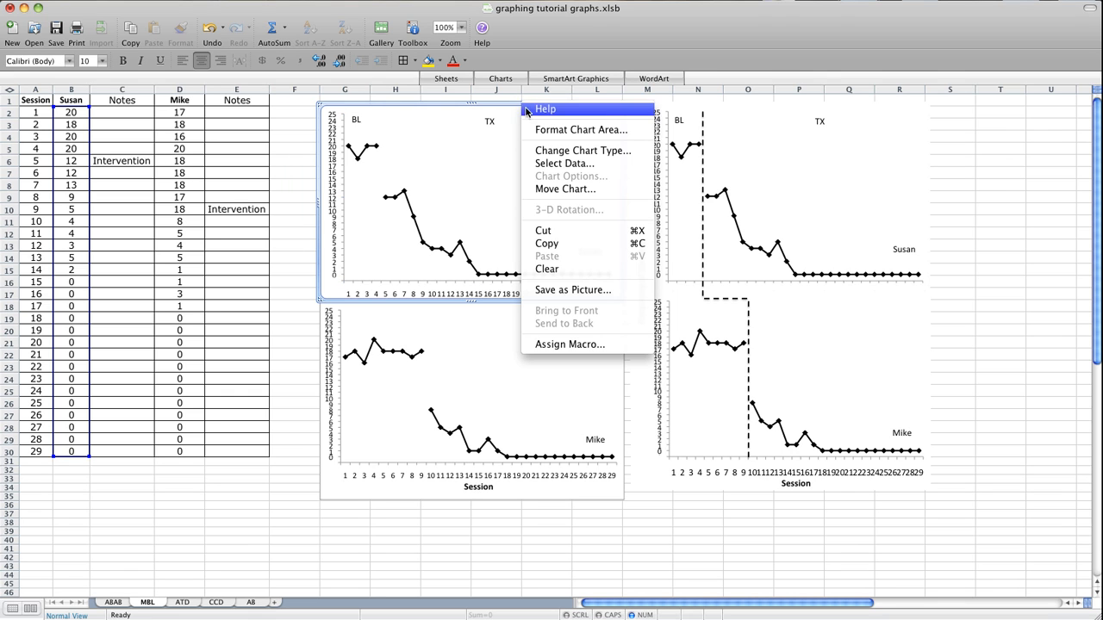
click(544, 130)
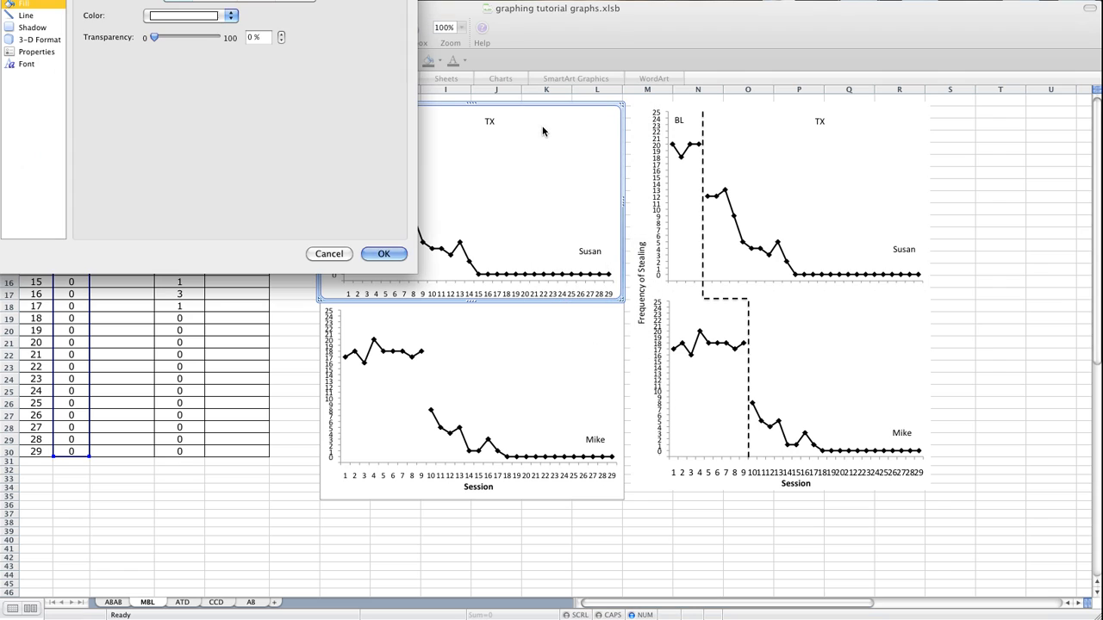
drag(101, 0, 123, 90)
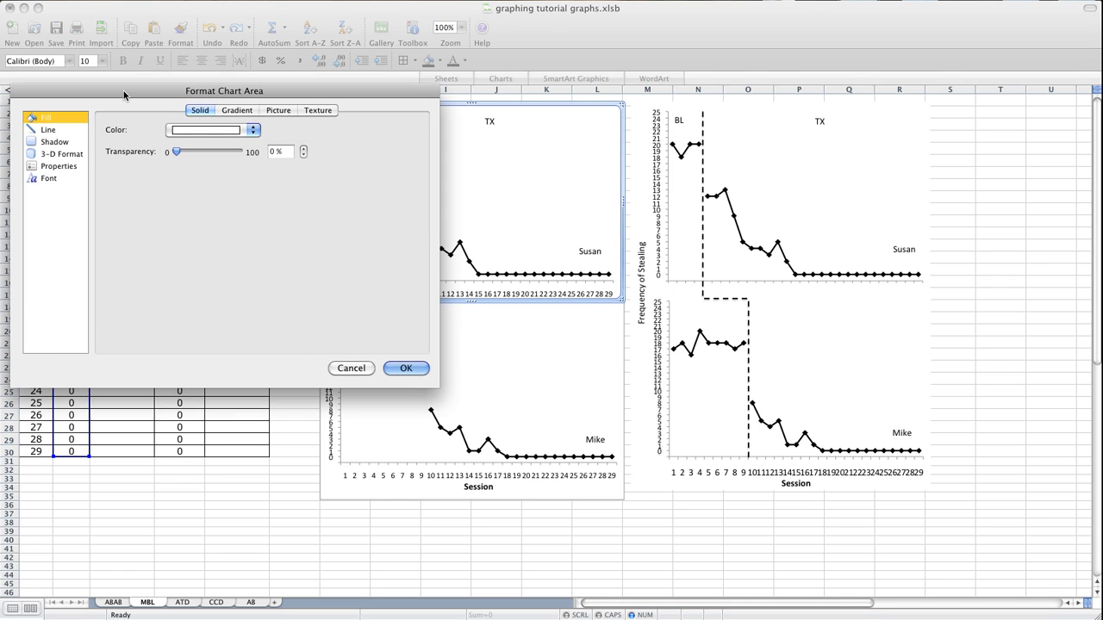
click(47, 131)
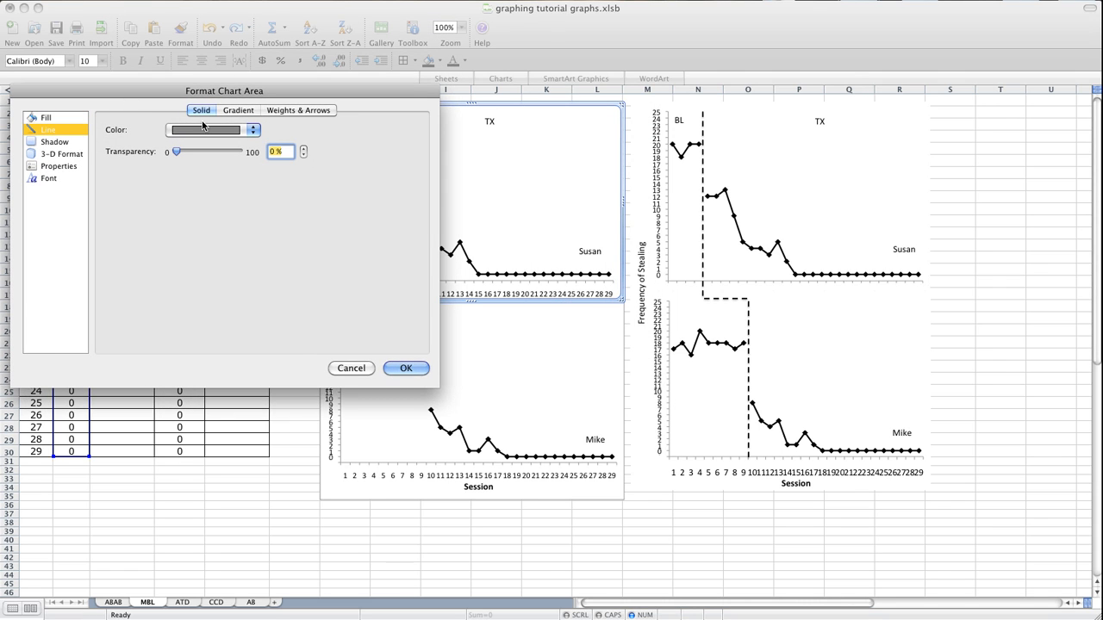
click(257, 132)
click(219, 145)
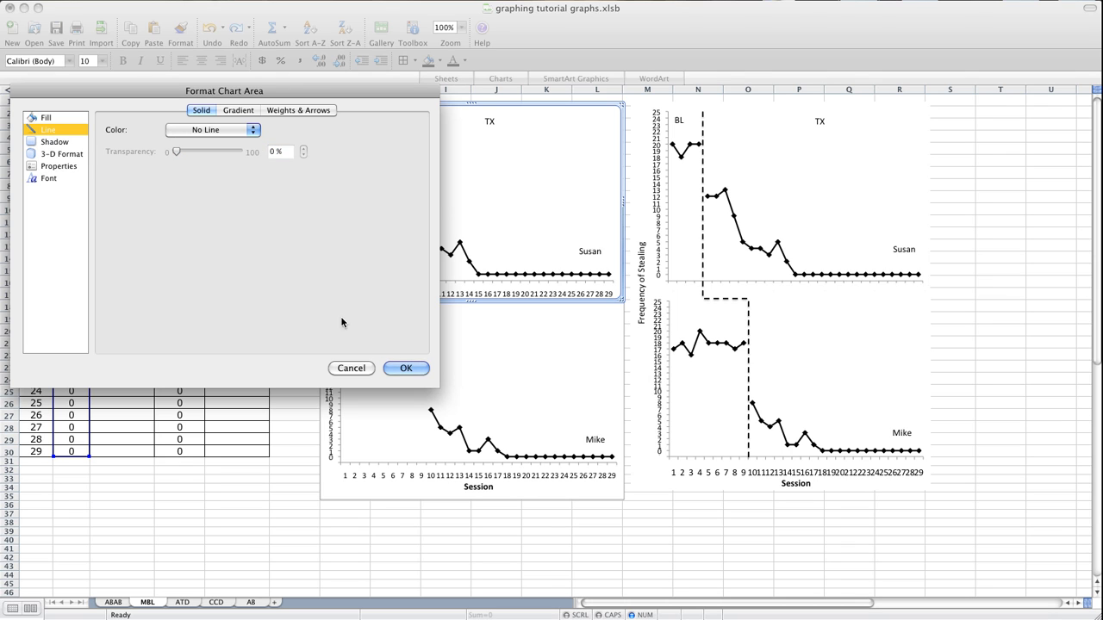
click(410, 368)
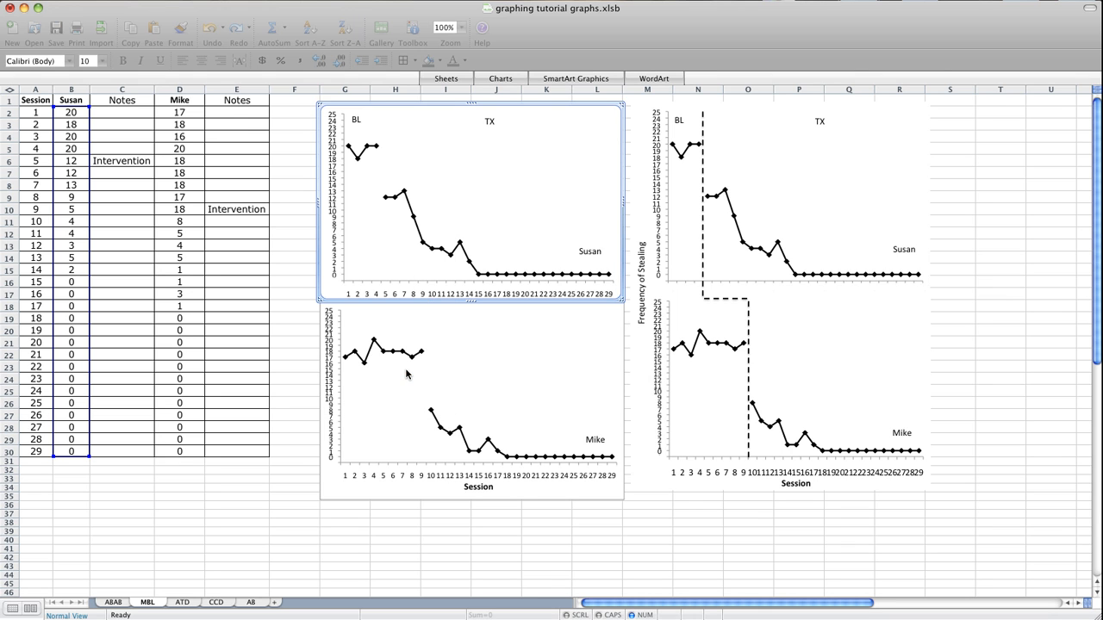
click(299, 451)
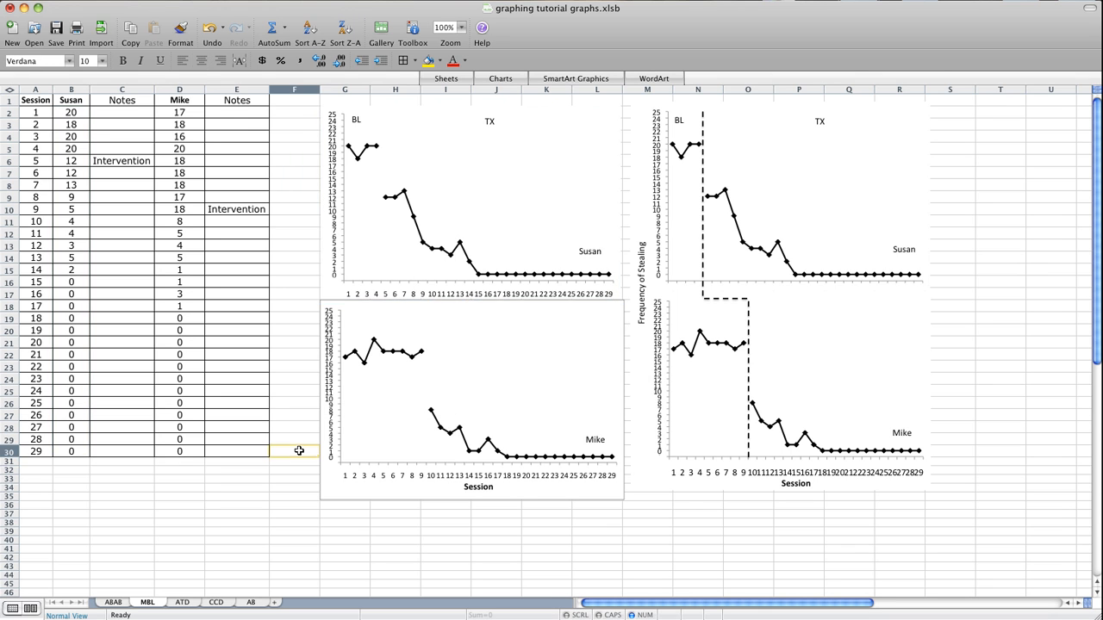
Remove the lower chart's border by setting its chart area line colour to No Line
click(338, 492)
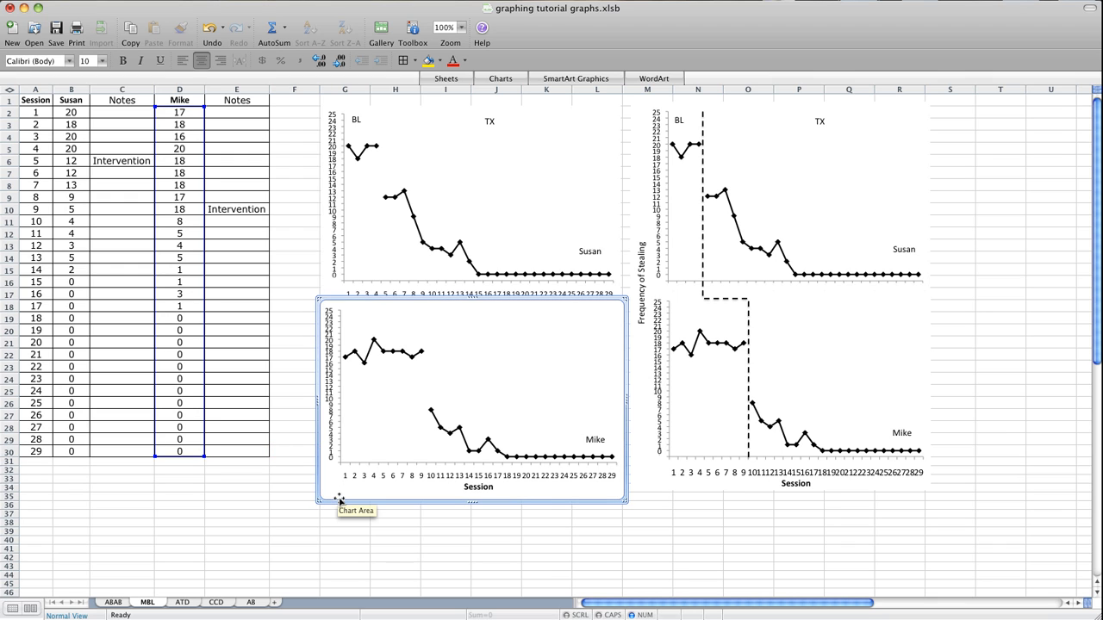
right_click(340, 496)
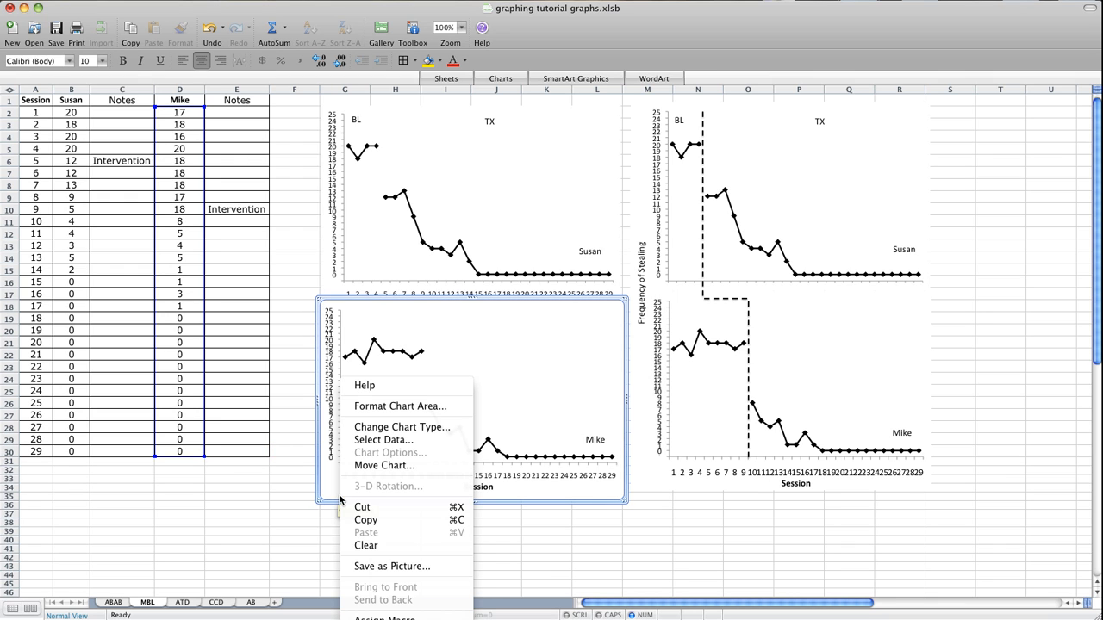
click(397, 408)
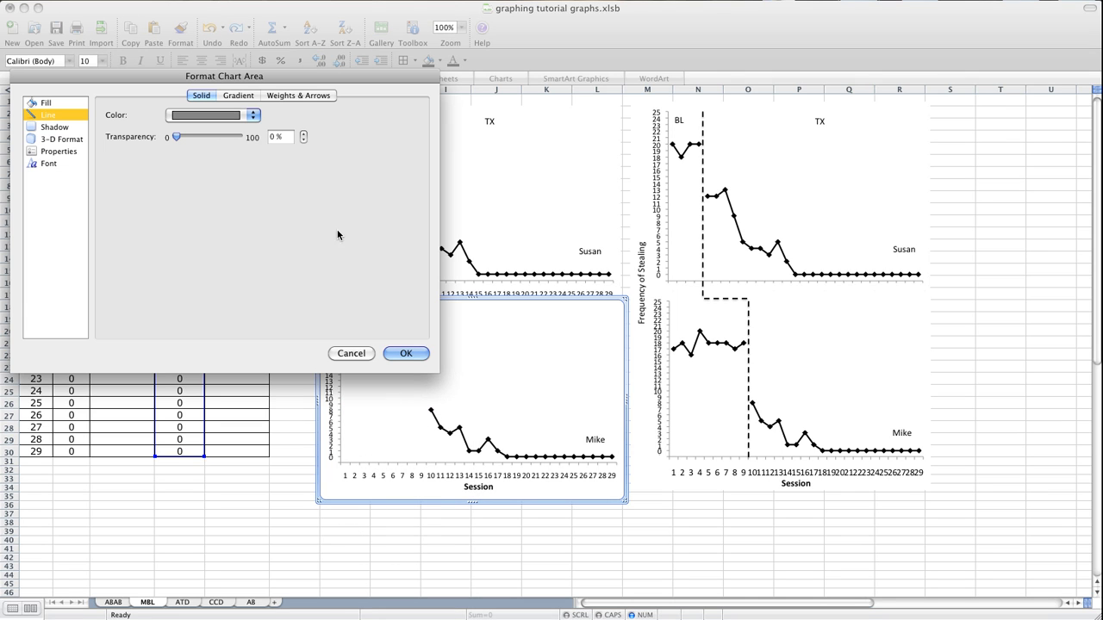
click(252, 115)
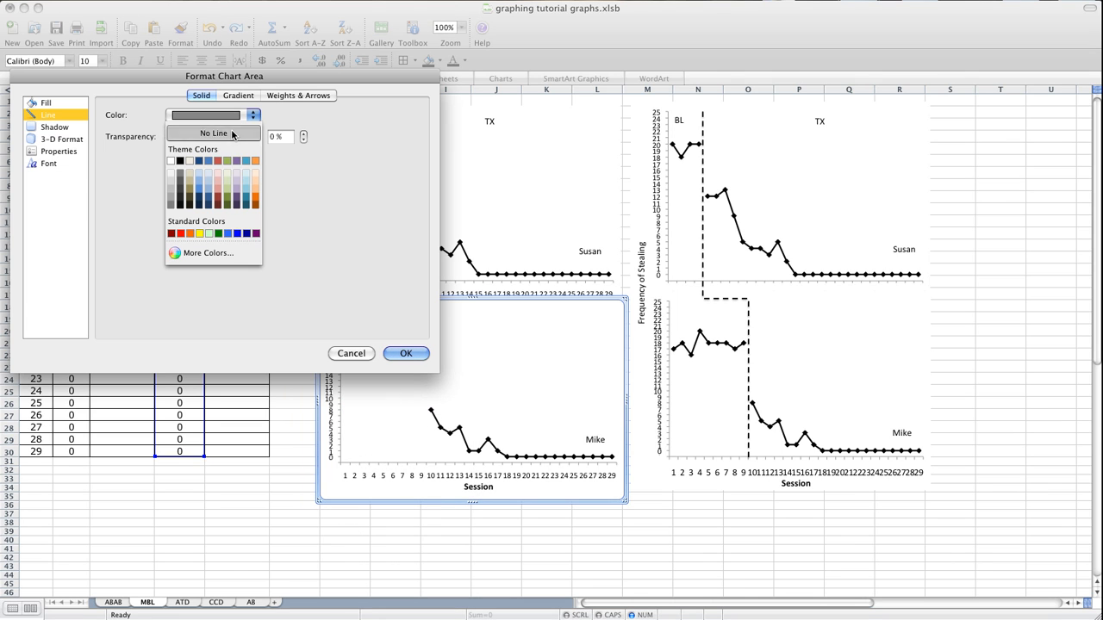
click(232, 131)
click(404, 353)
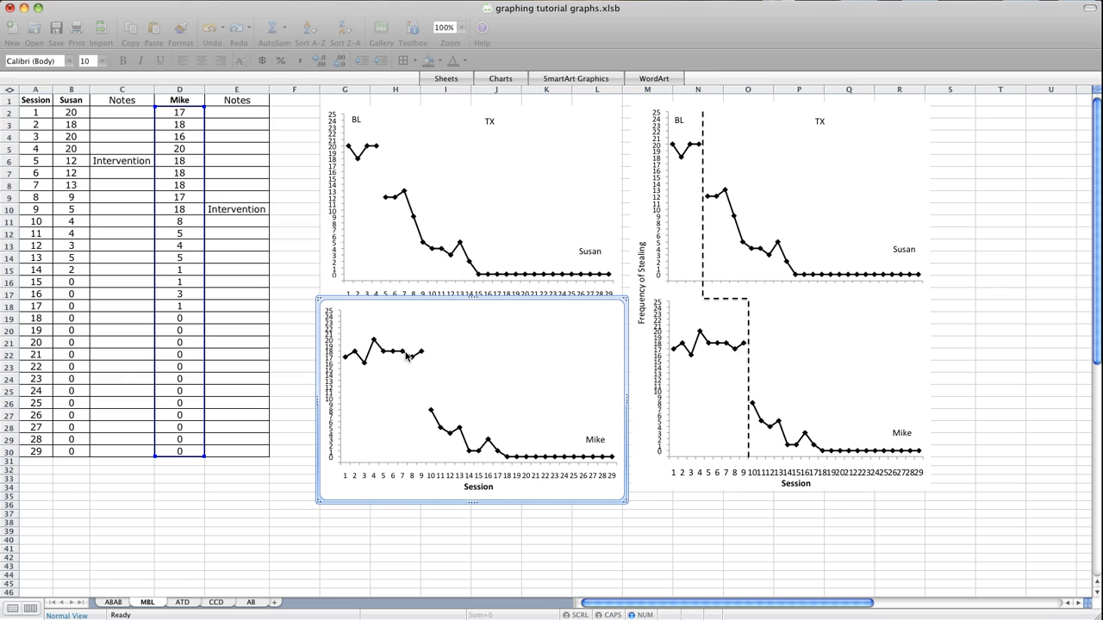
click(294, 330)
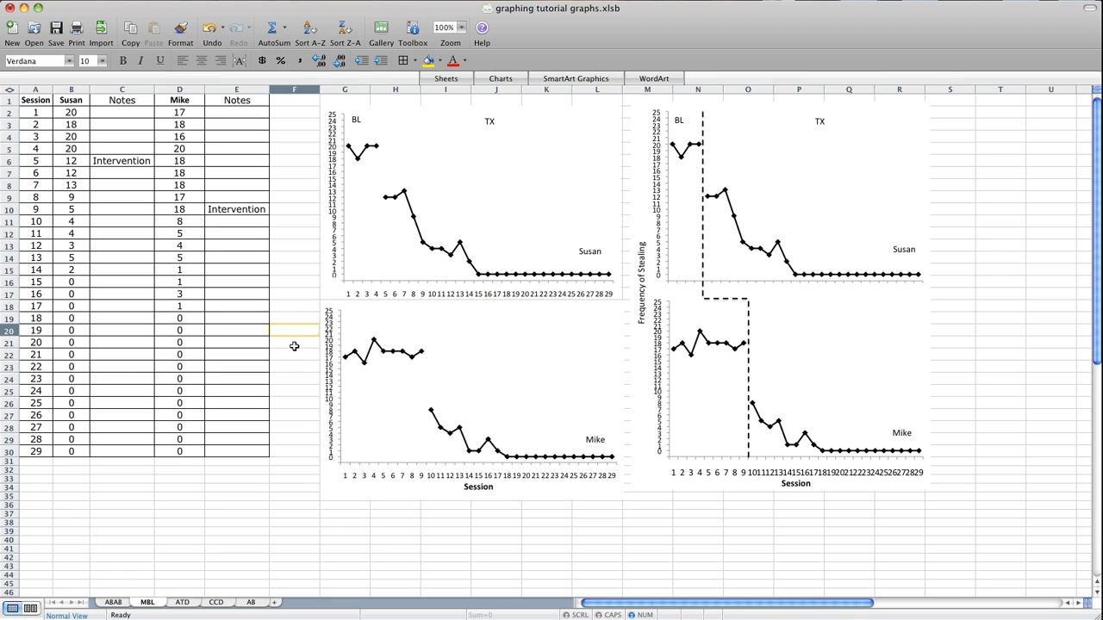
Format the upper chart's horizontal axis with axis labels None, major tick marks None and minor tick marks Outside
click(386, 298)
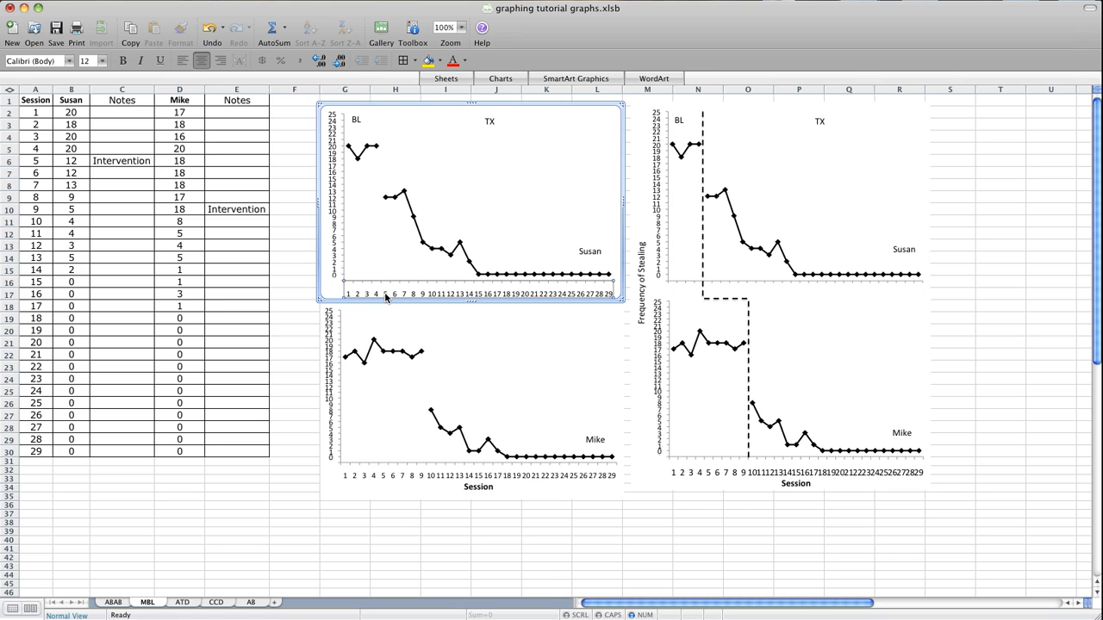
right_click(386, 298)
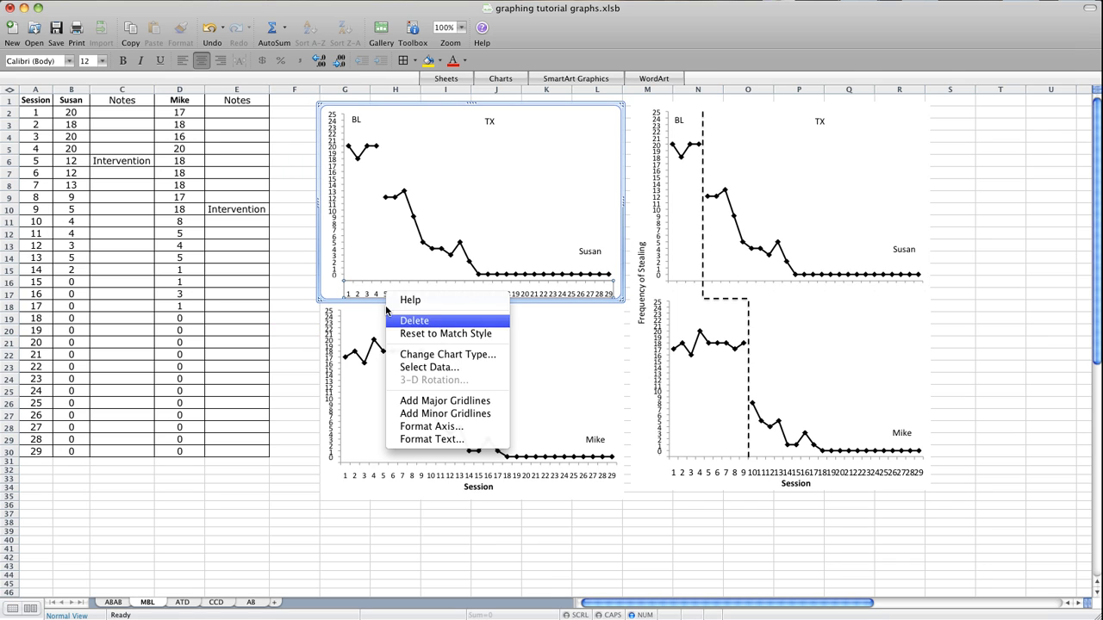
click(421, 427)
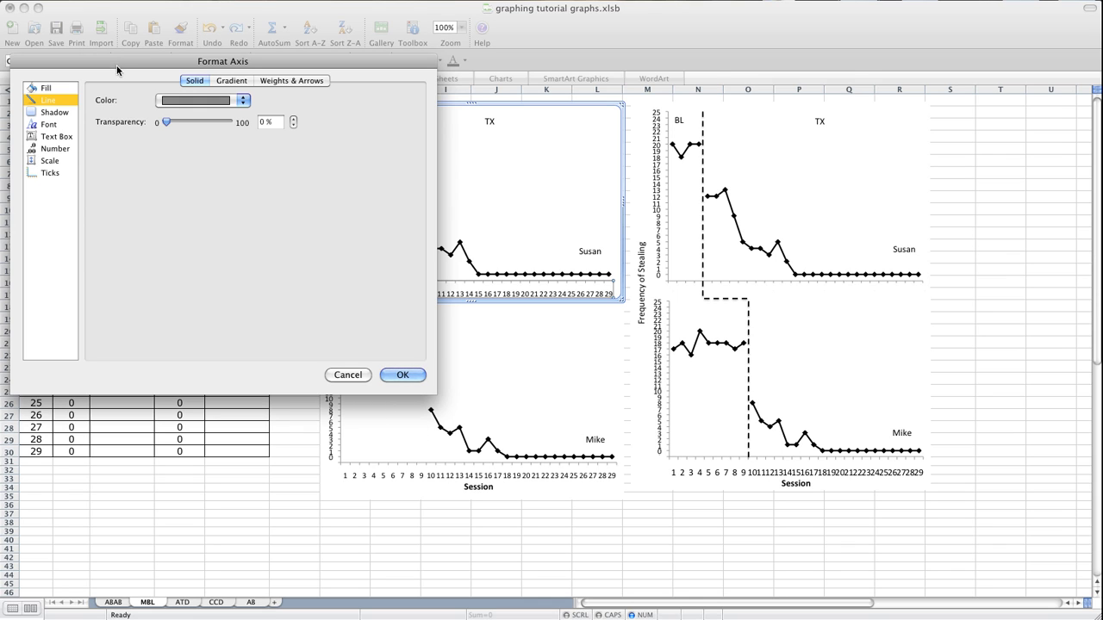
click(48, 171)
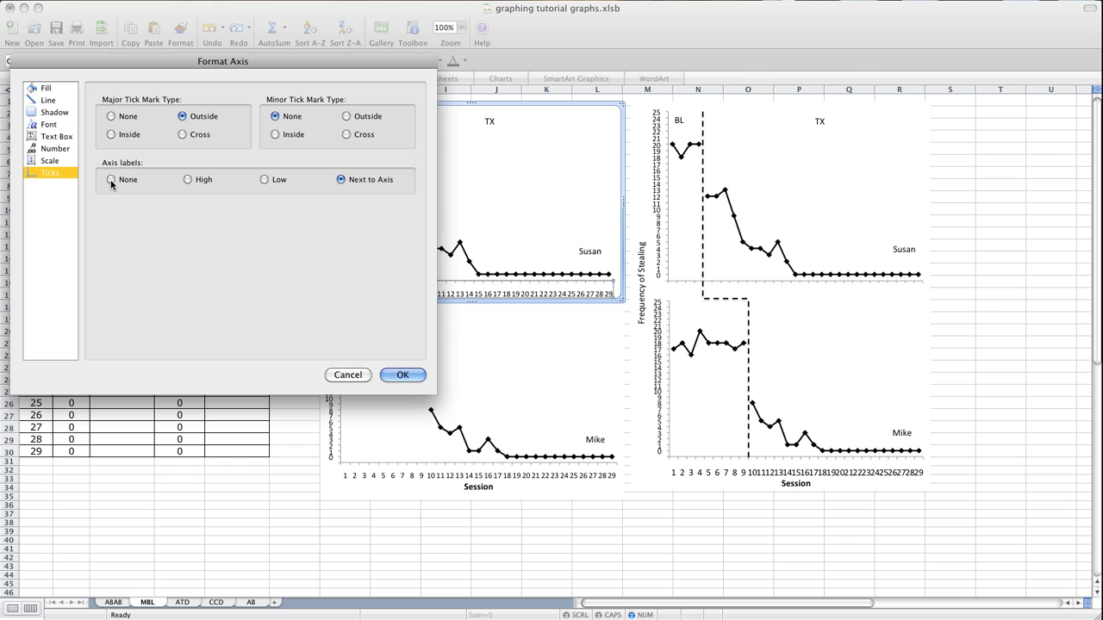
click(111, 179)
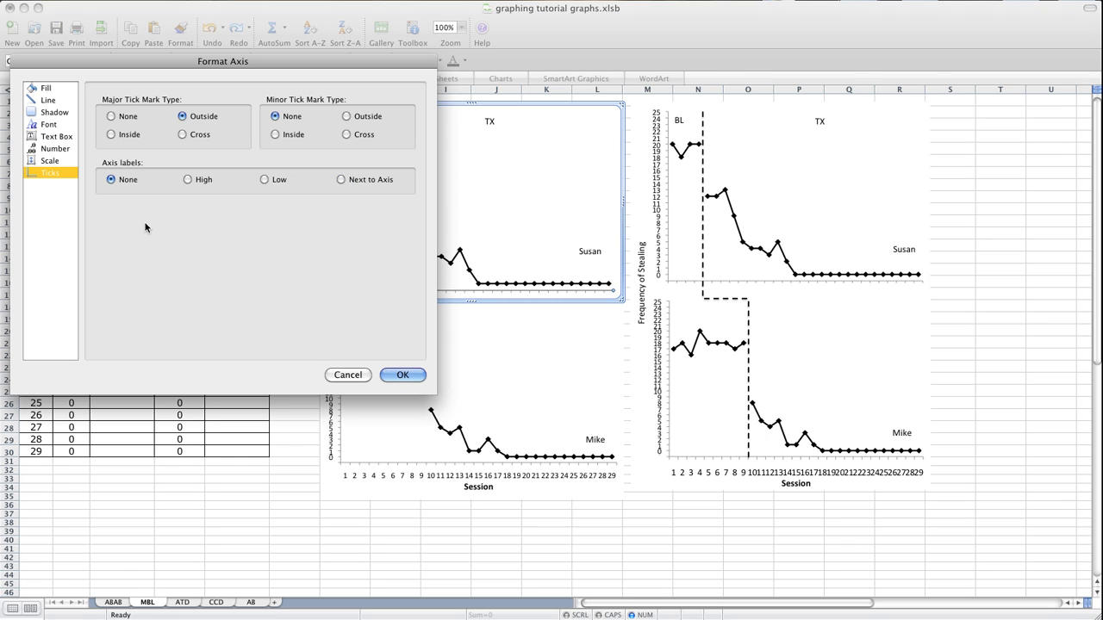
click(110, 117)
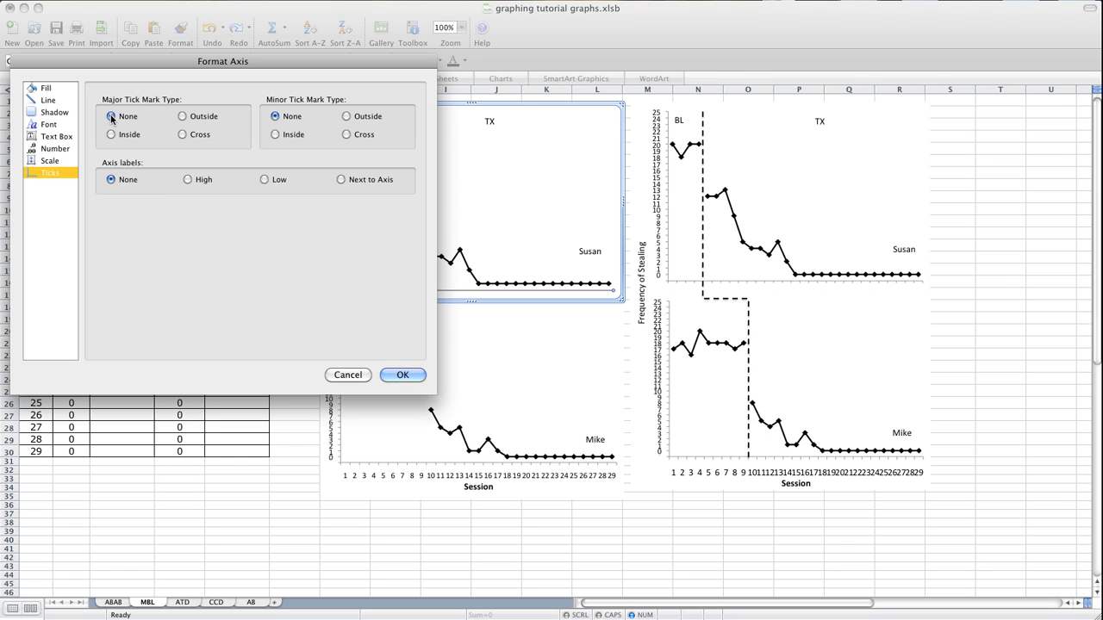
click(346, 116)
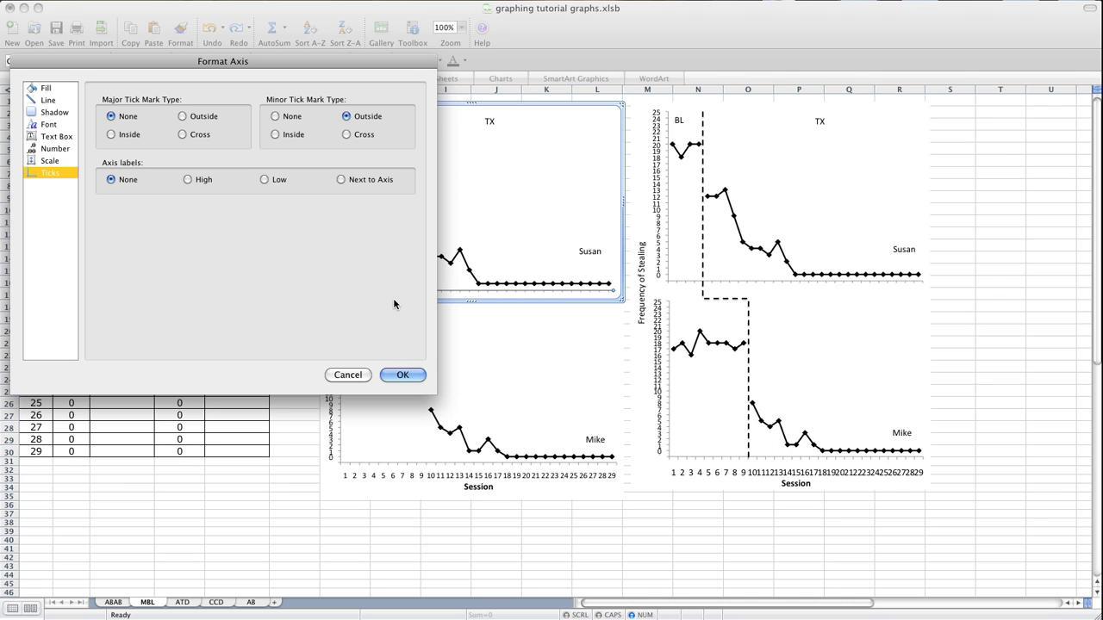
click(403, 375)
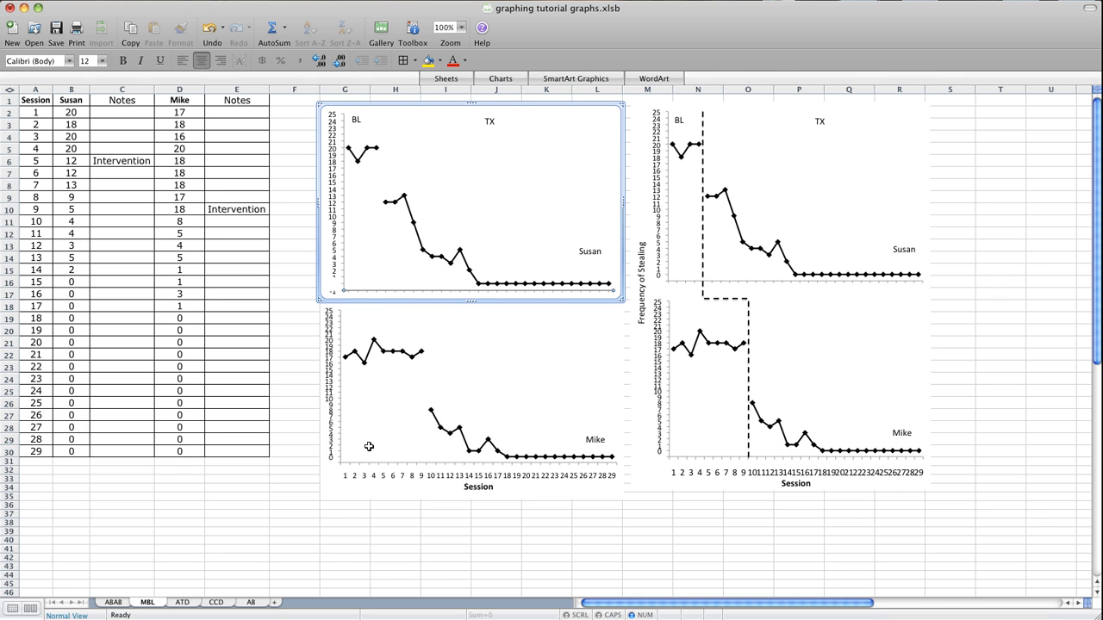
click(309, 514)
click(304, 316)
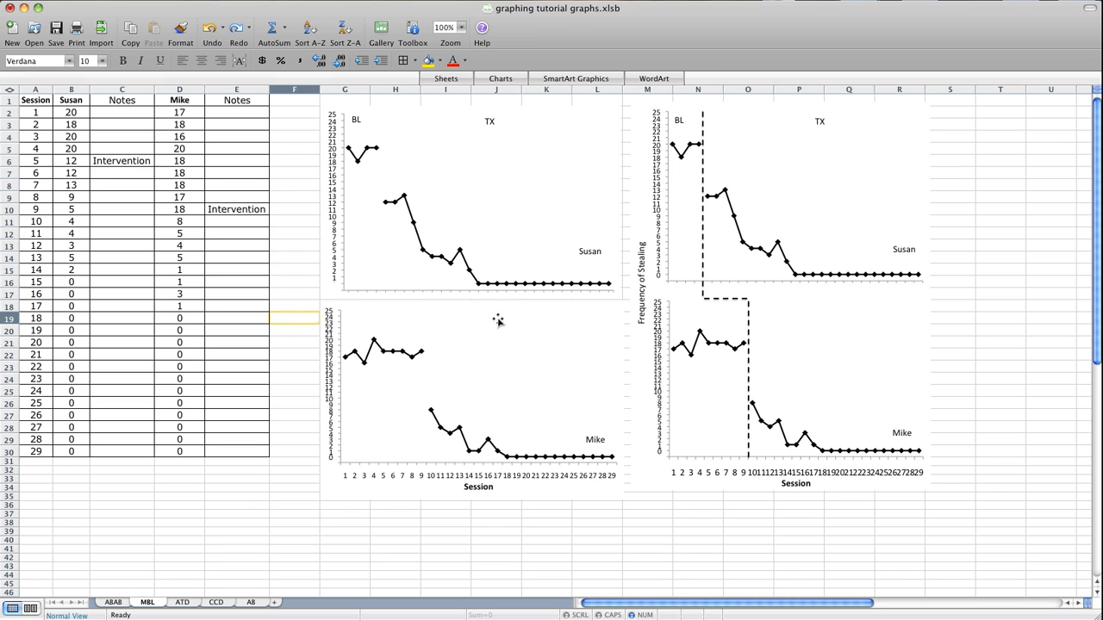
Move the lower chart slightly up so it sits closer beneath the upper chart's horizontal axis
click(403, 315)
click(387, 298)
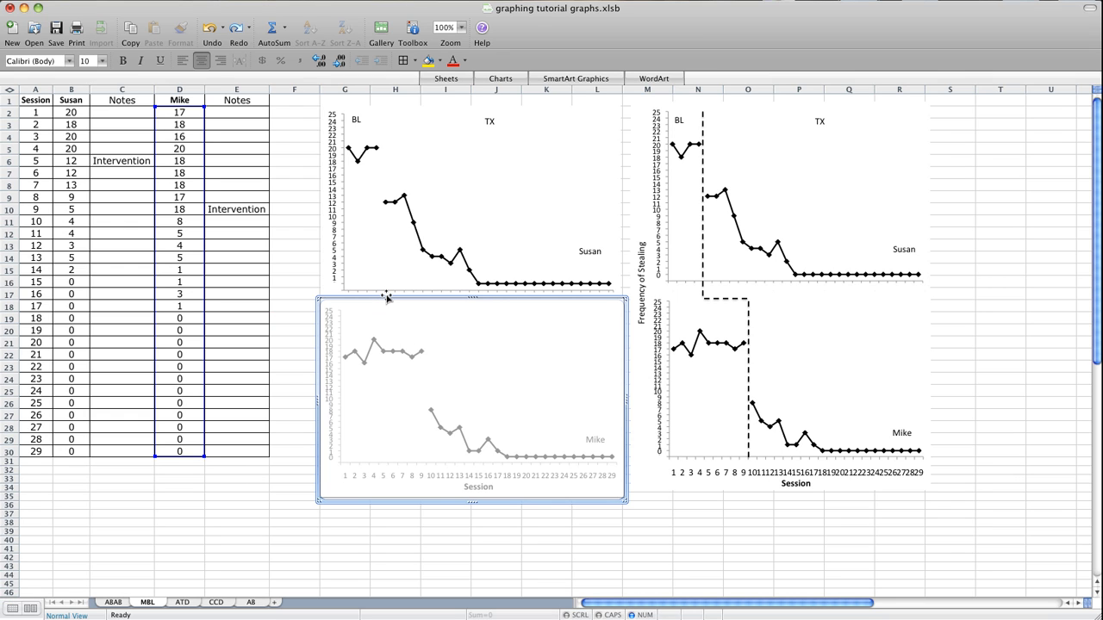
drag(387, 299, 385, 294)
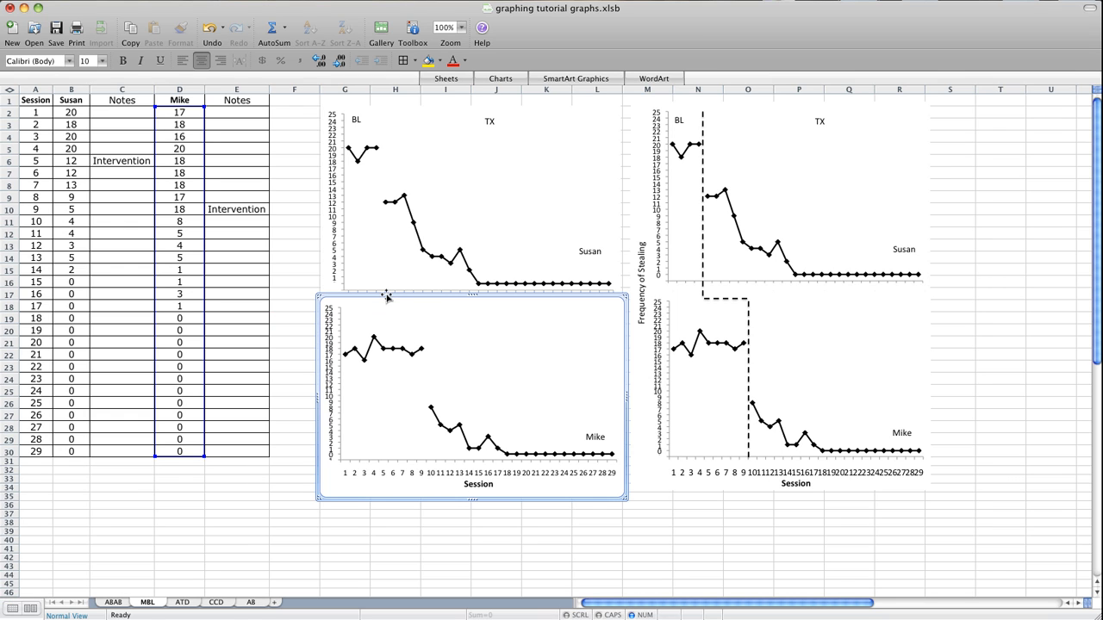
click(310, 368)
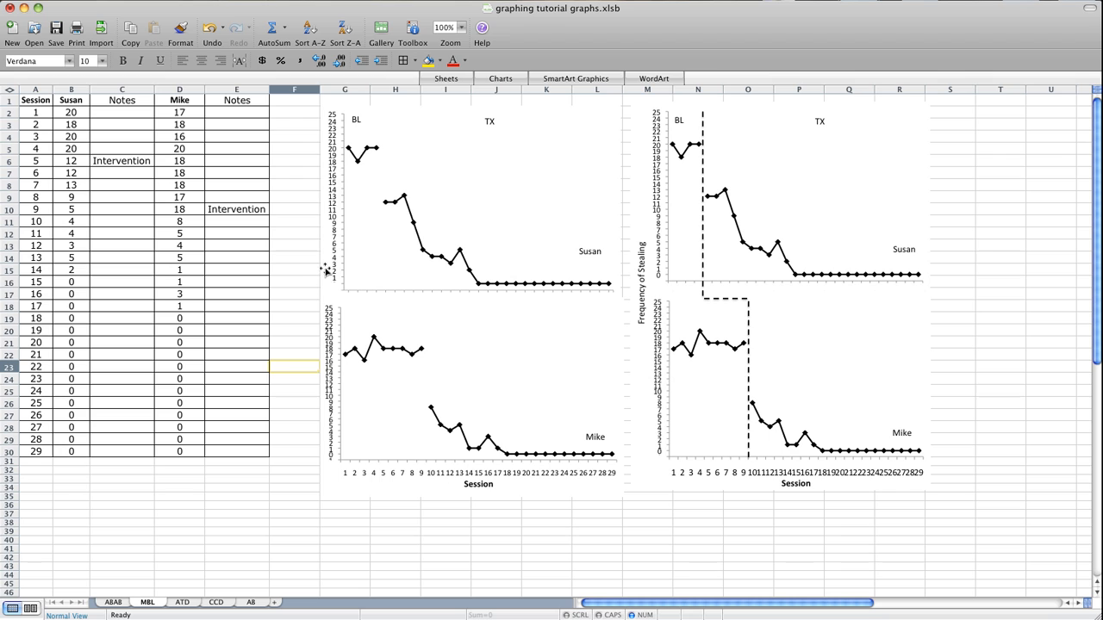
Narrow the upper chart's plot area by moving its left edge slightly inward
click(387, 259)
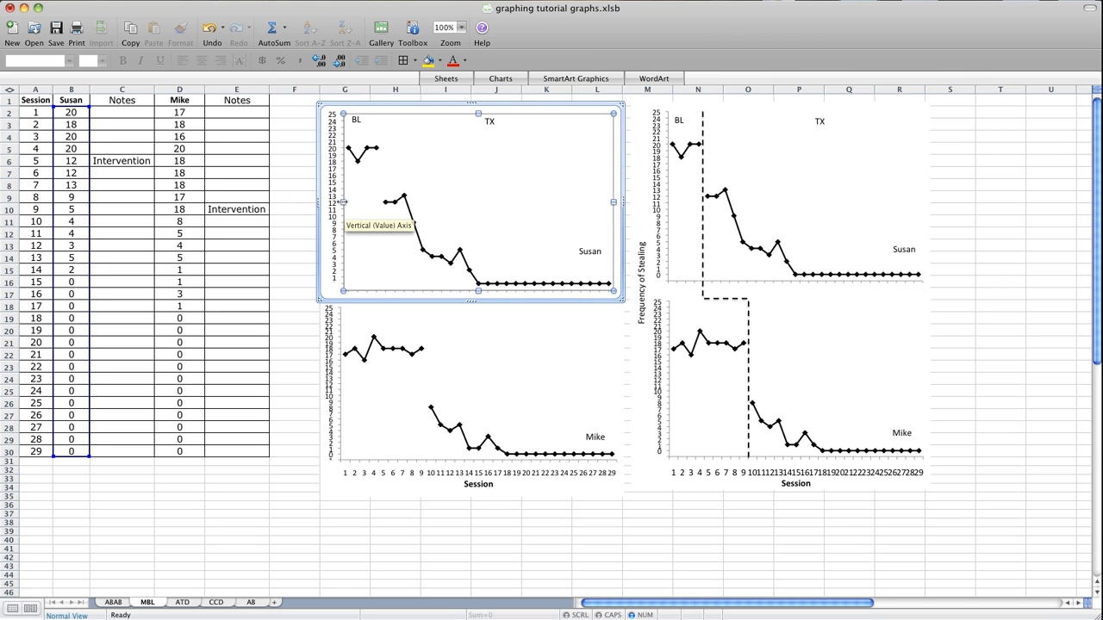
drag(343, 202, 356, 202)
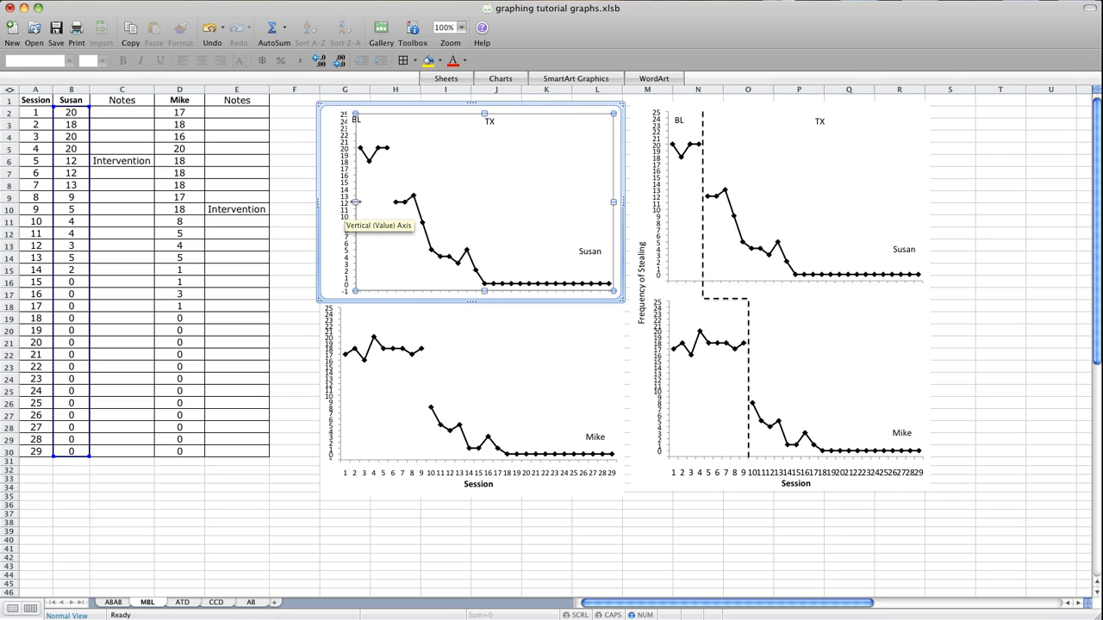
Narrow the lower chart's plot area by moving its left edge inward so its vertical axis aligns with the upper chart's
click(378, 319)
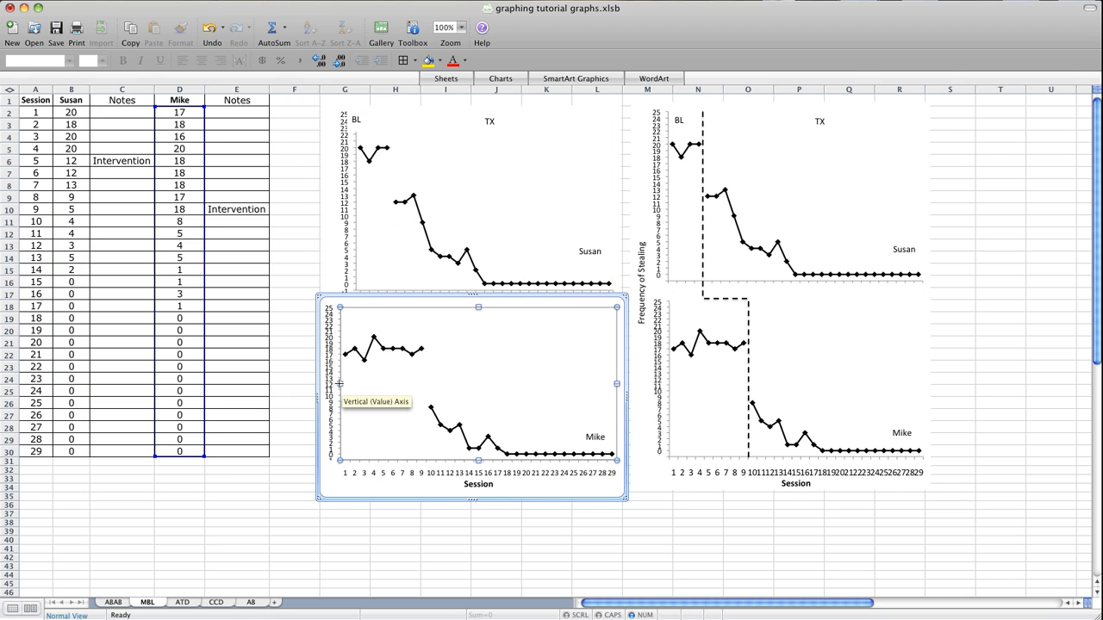
drag(340, 384, 360, 382)
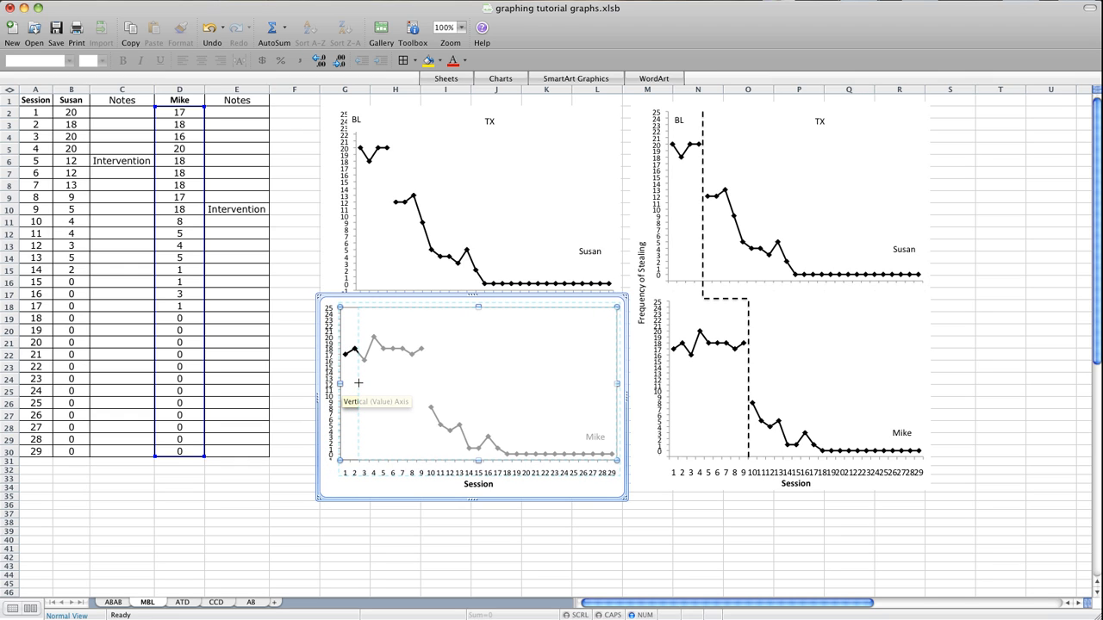
drag(358, 382, 359, 384)
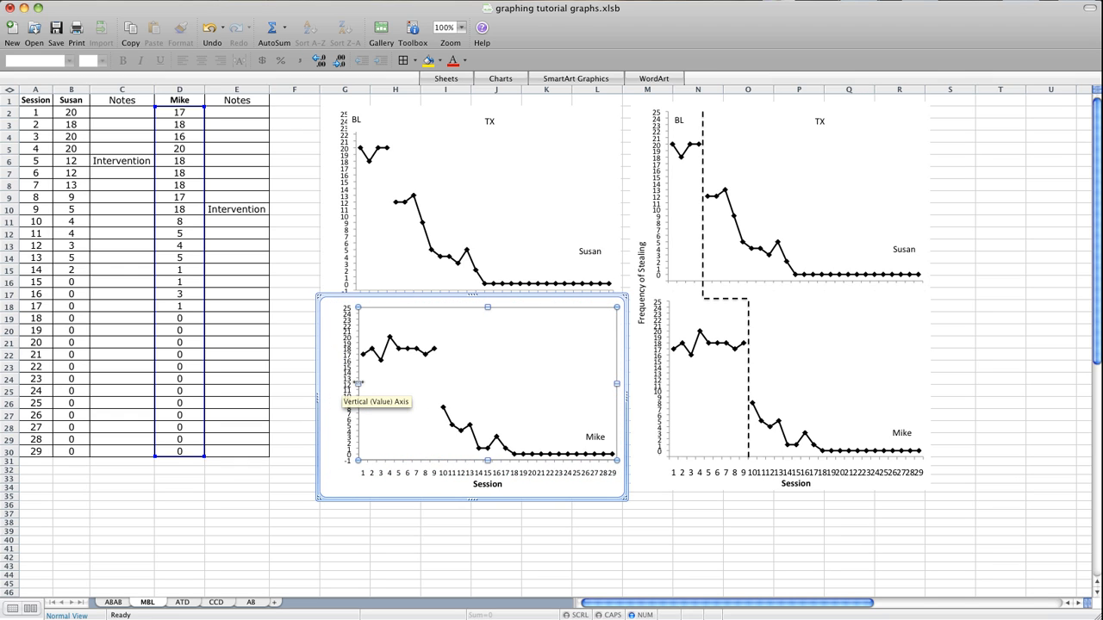
click(296, 321)
click(330, 299)
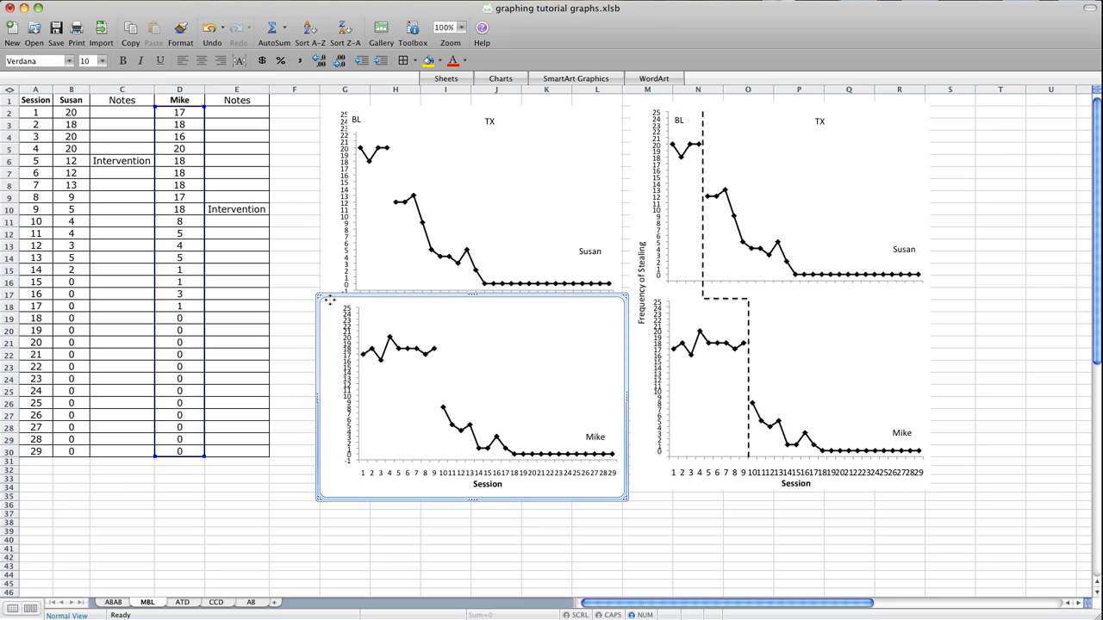
click(309, 293)
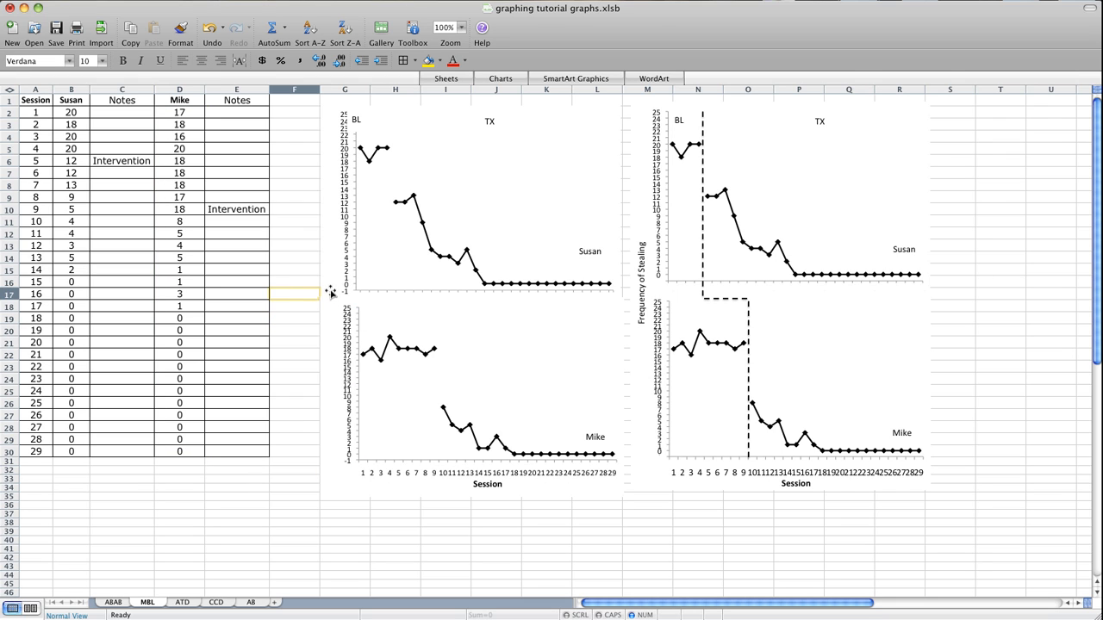
Cover the -1 labels on both charts' vertical axes with small blank text boxes
click(331, 292)
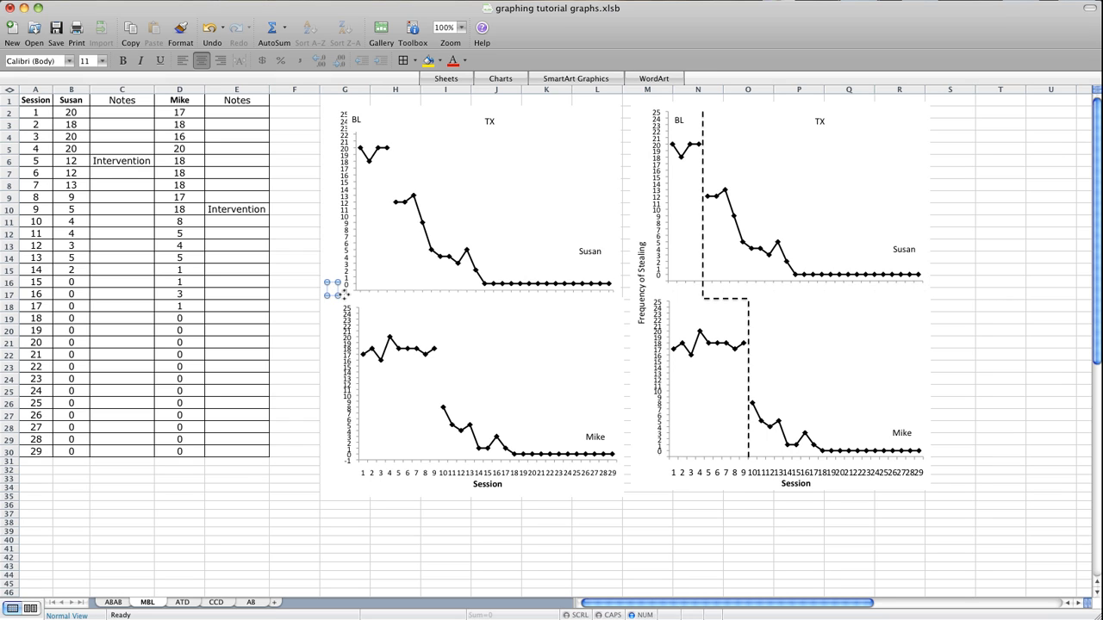
drag(343, 294, 331, 469)
drag(348, 464, 367, 462)
click(287, 423)
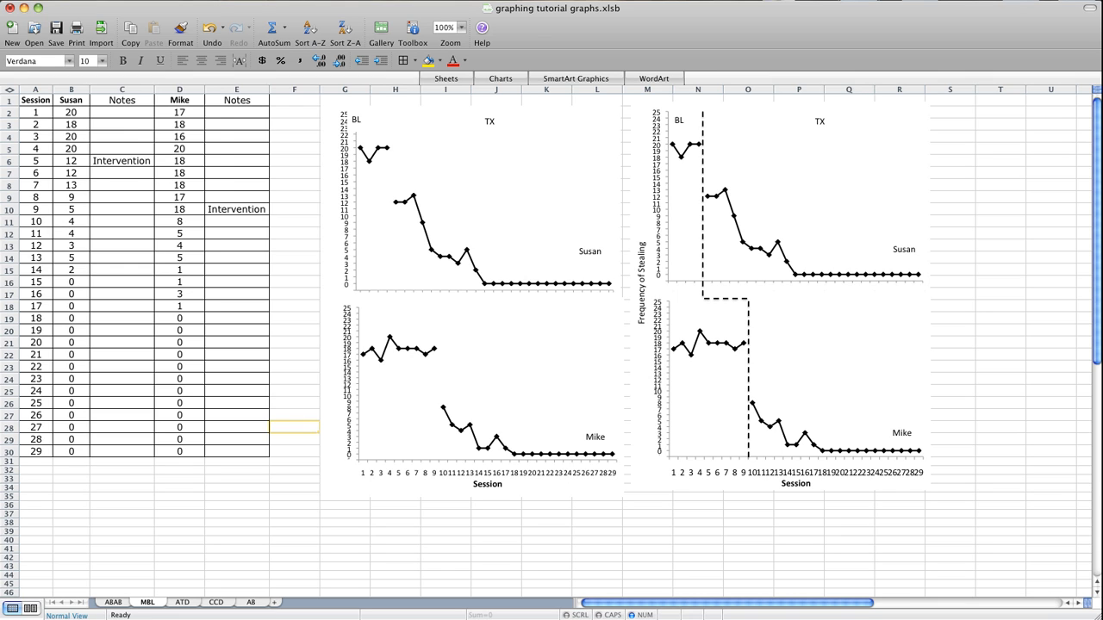
Insert a tall, narrow text box beside both charts' vertical axes containing "Frequency of Stealing"
click(129, 0)
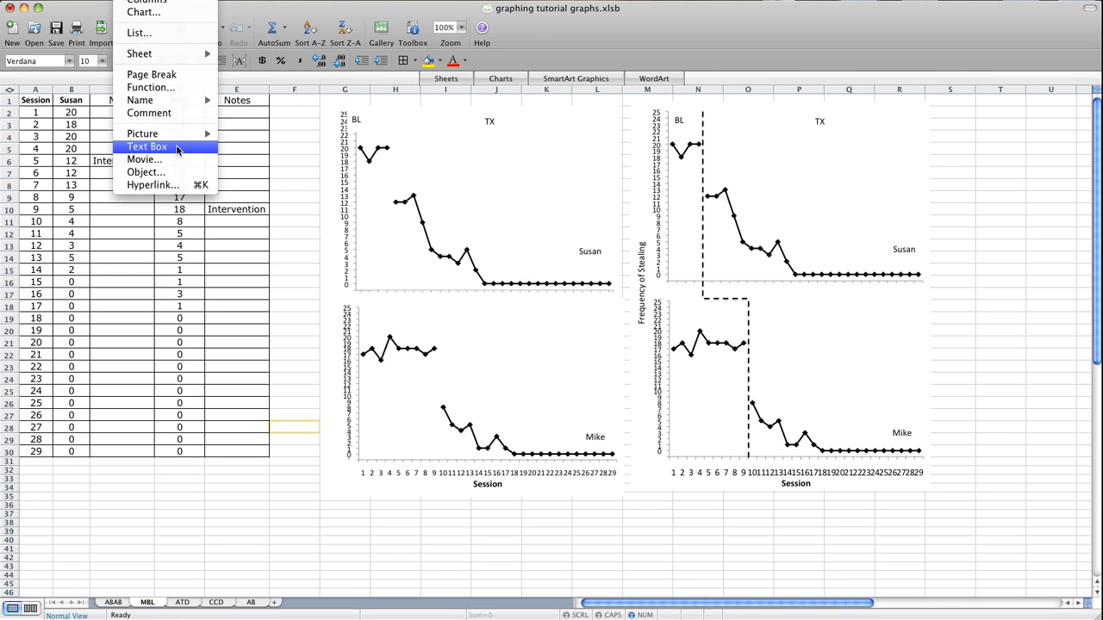
click(179, 151)
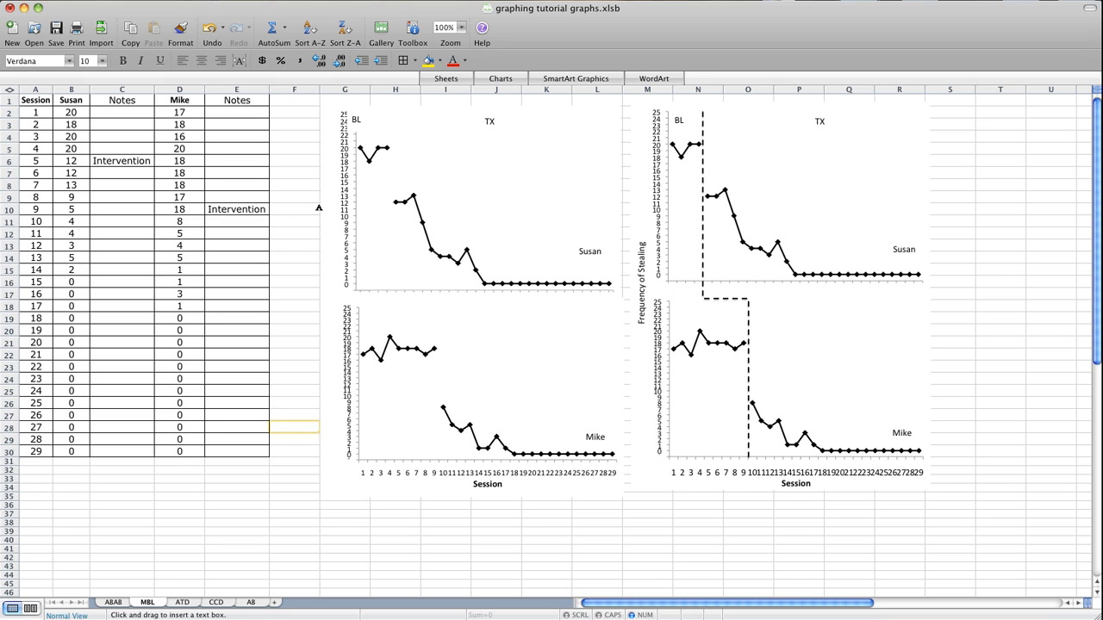
drag(321, 210, 341, 374)
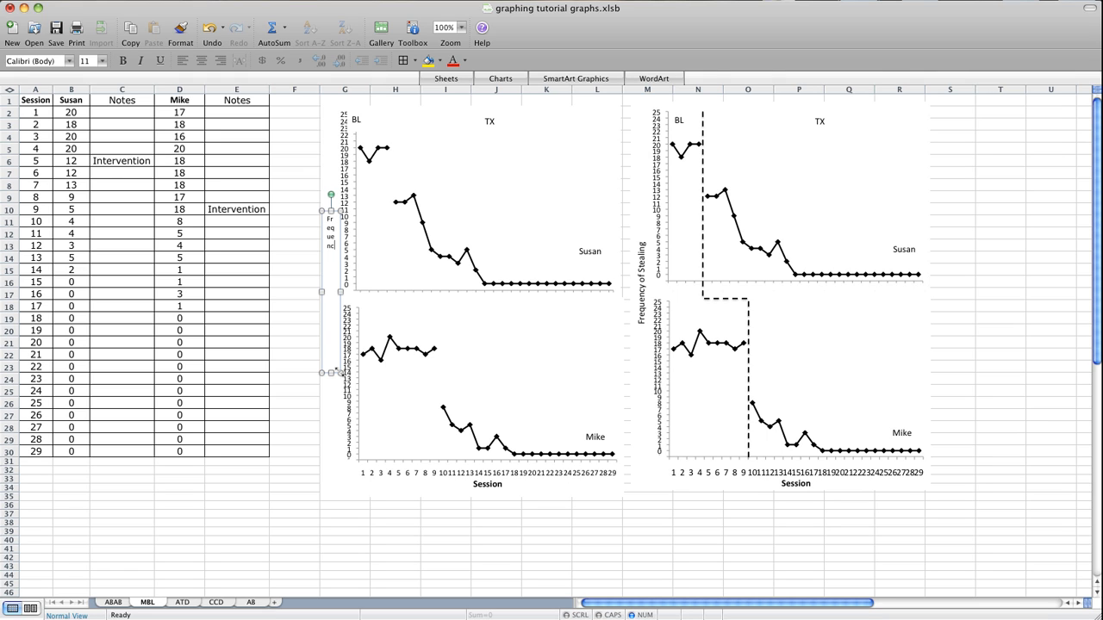
text(Frequency of Stealing)
key(super+s)
Centre the "Frequency of Stealing" text horizontally and rotate it to read vertically from bottom to top
drag(332, 300, 317, 261)
drag(332, 297, 315, 217)
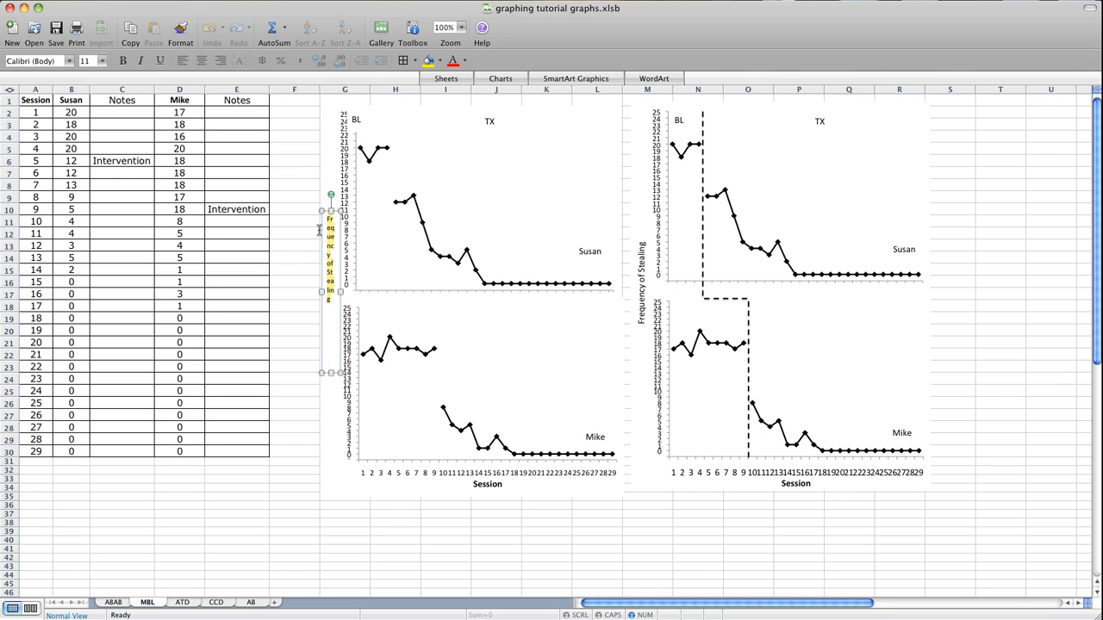
click(413, 33)
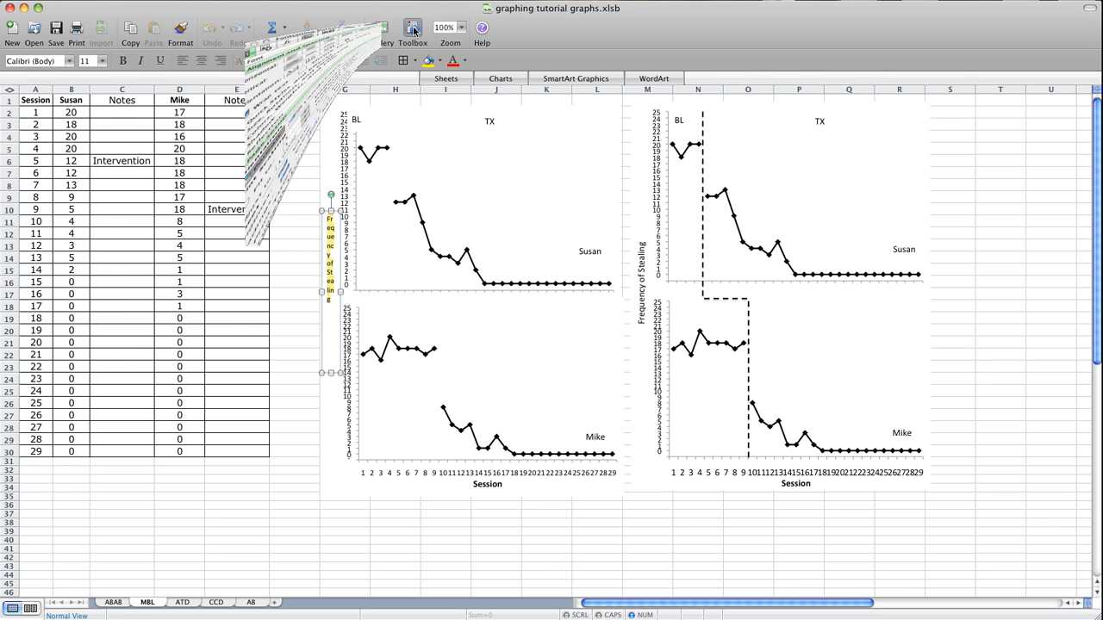
drag(224, 68, 177, 109)
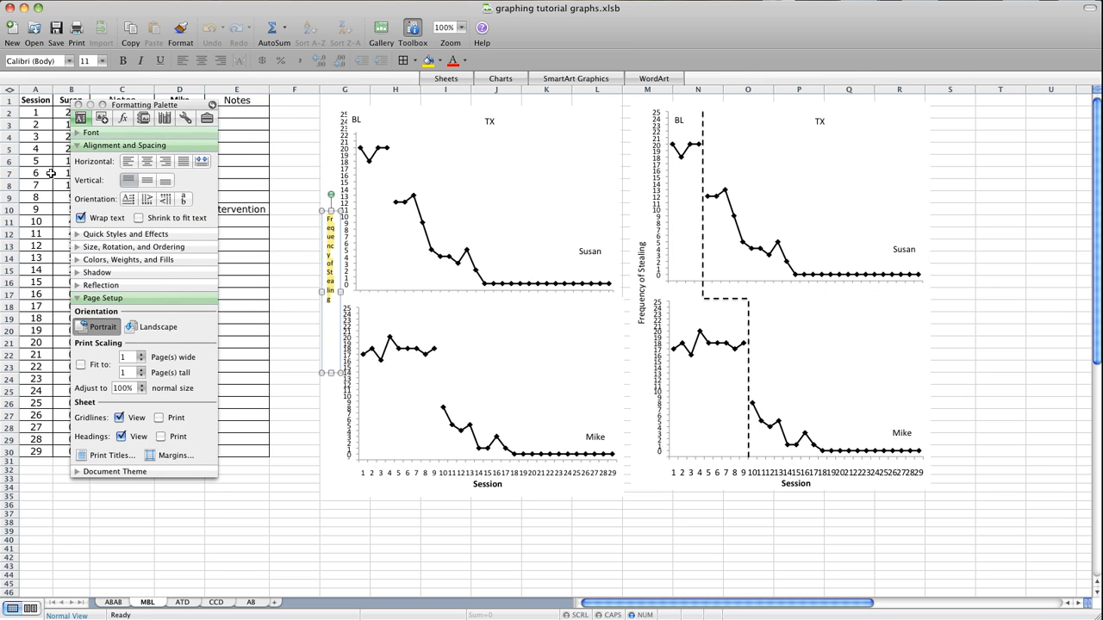
click(149, 166)
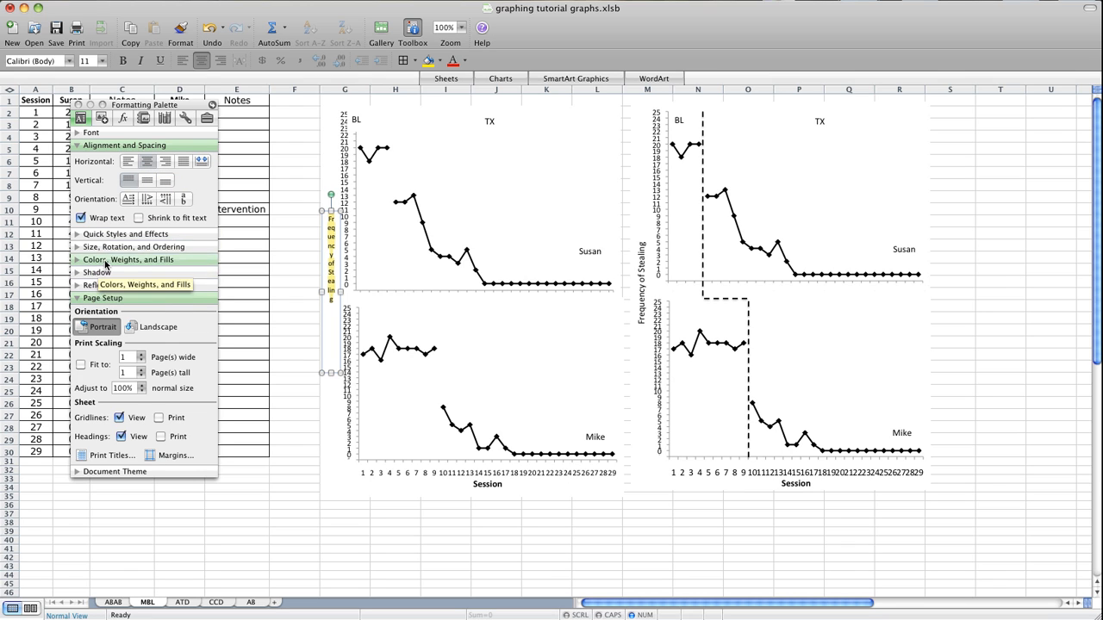
click(165, 199)
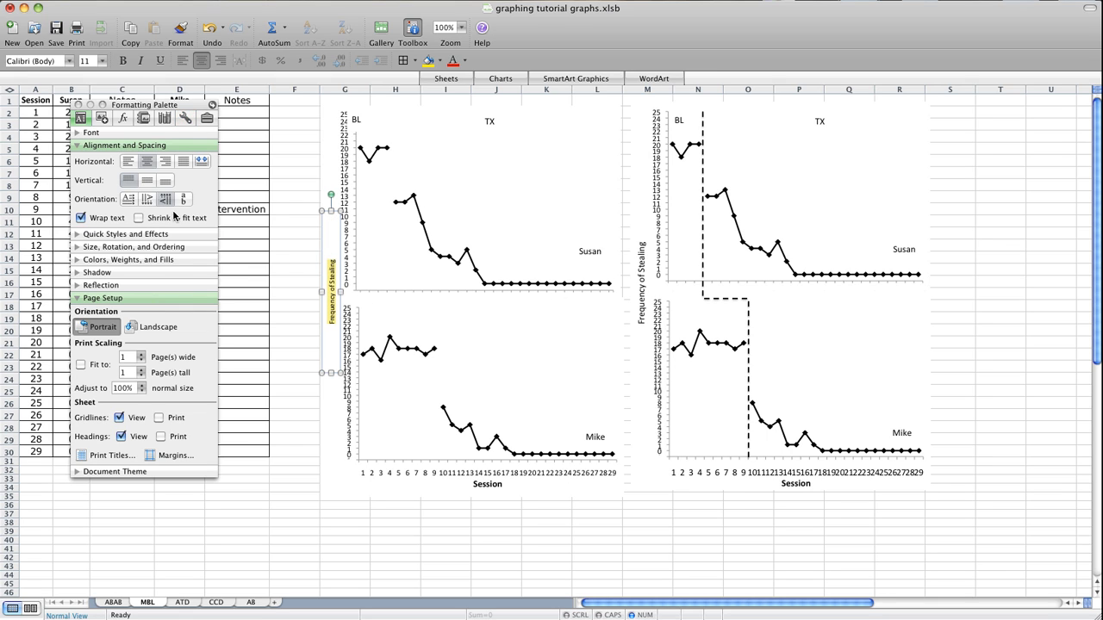
Set the font size of the "Frequency of Stealing" label to 14
click(87, 134)
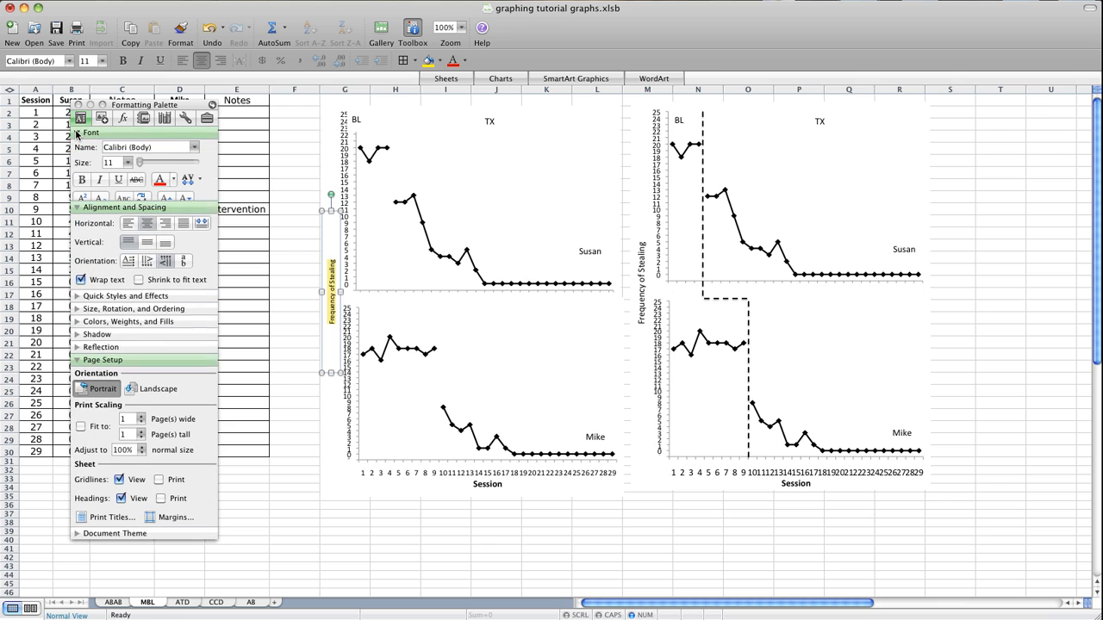
double_click(109, 162)
text(1)
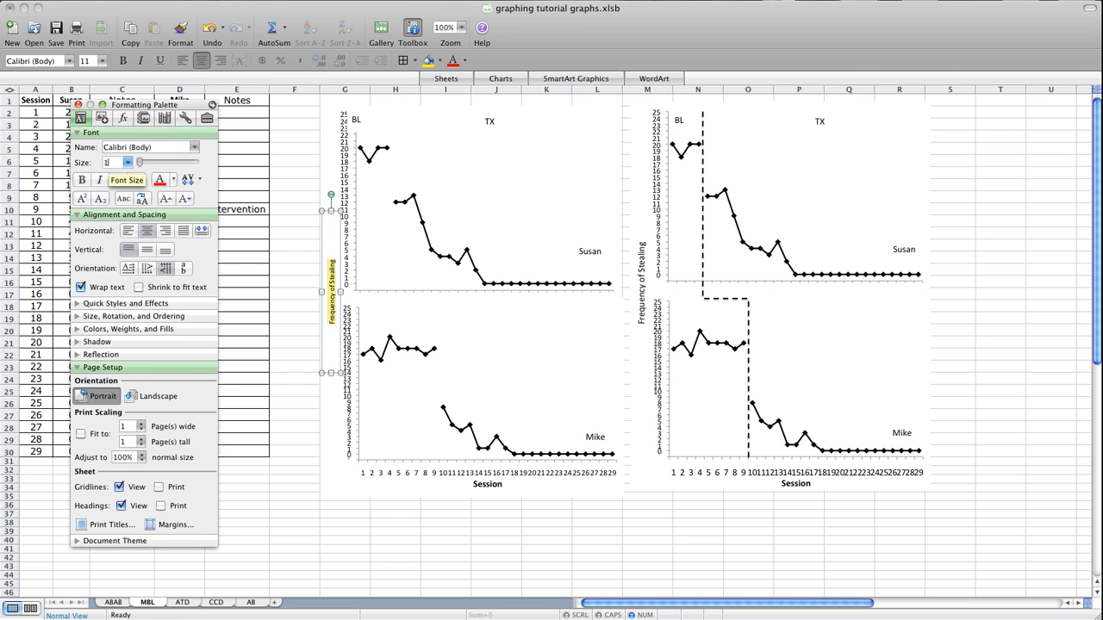
text(4)
key(Return)
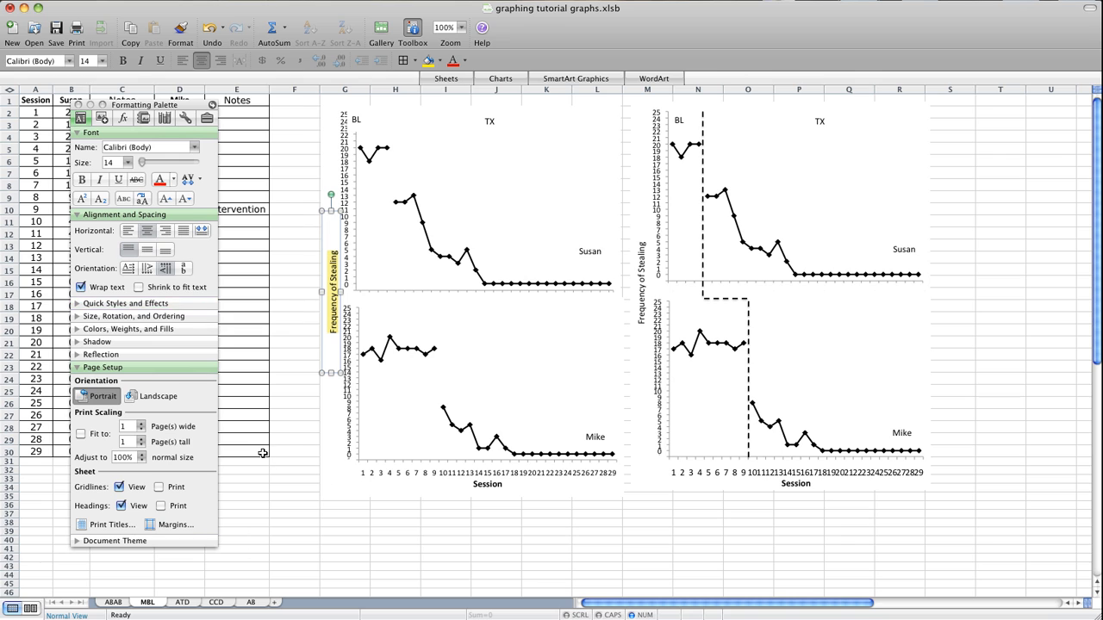
click(292, 453)
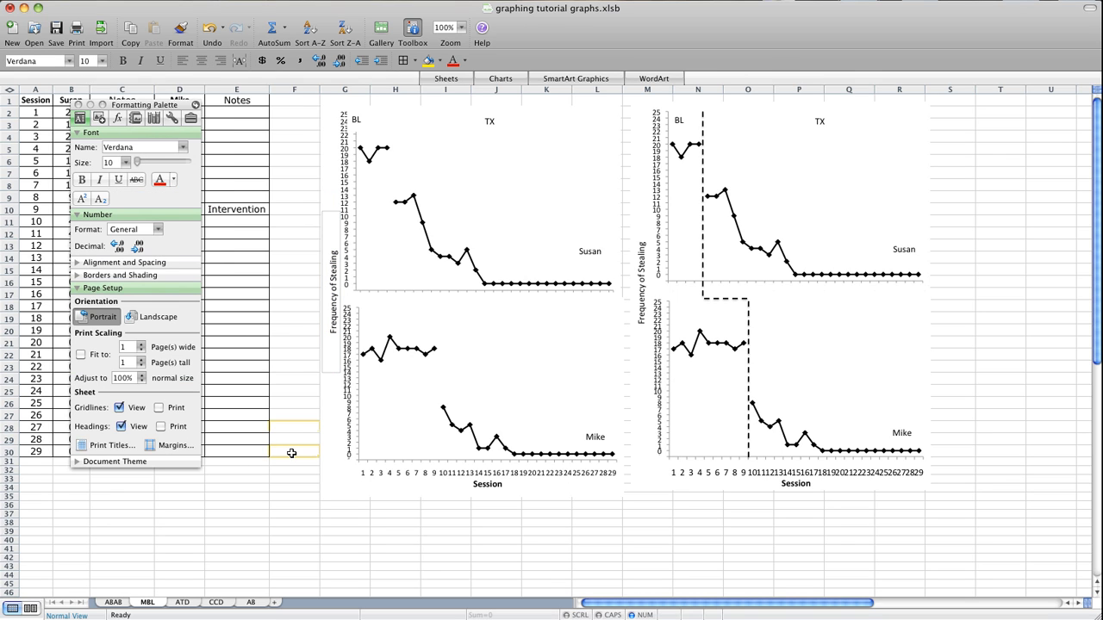
Remove the border of the "Frequency of Stealing" text box by setting its line colour to No Line
click(330, 372)
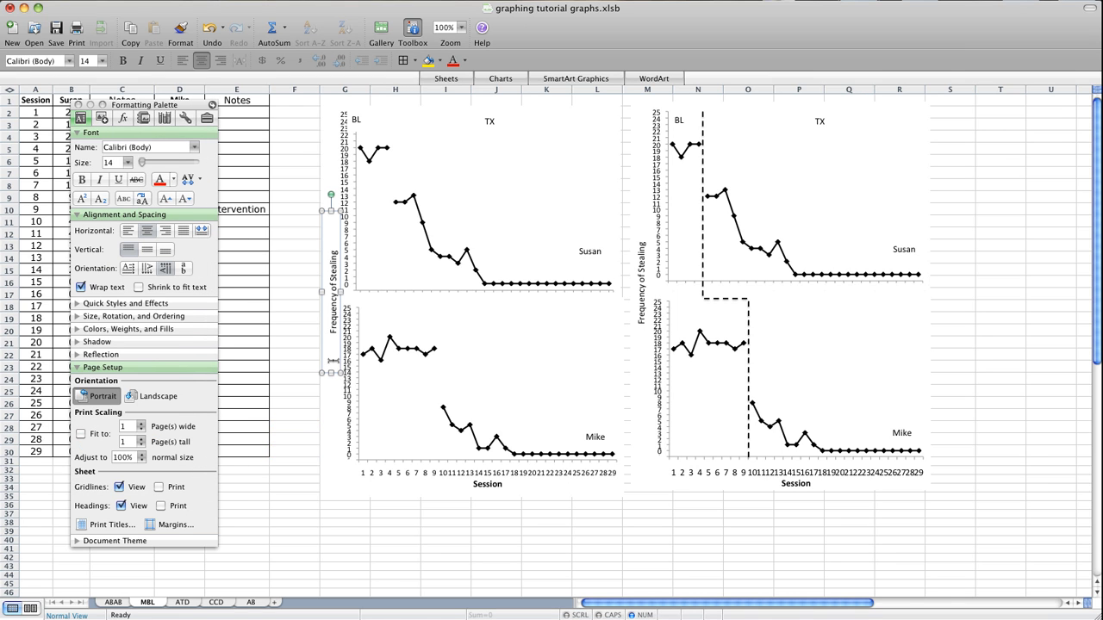
right_click(323, 371)
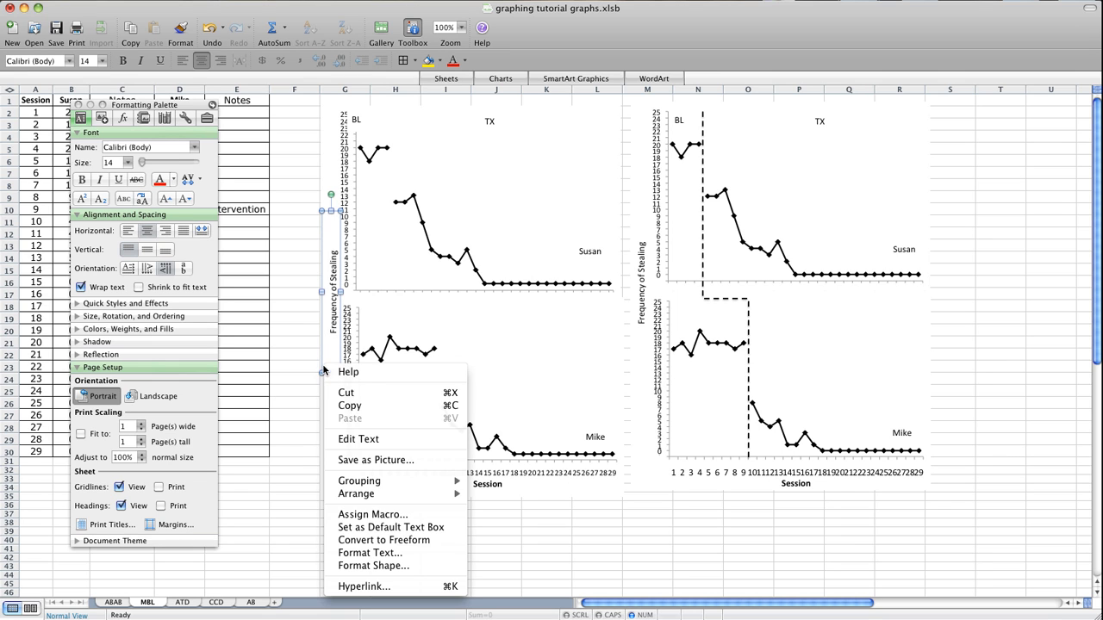
click(374, 565)
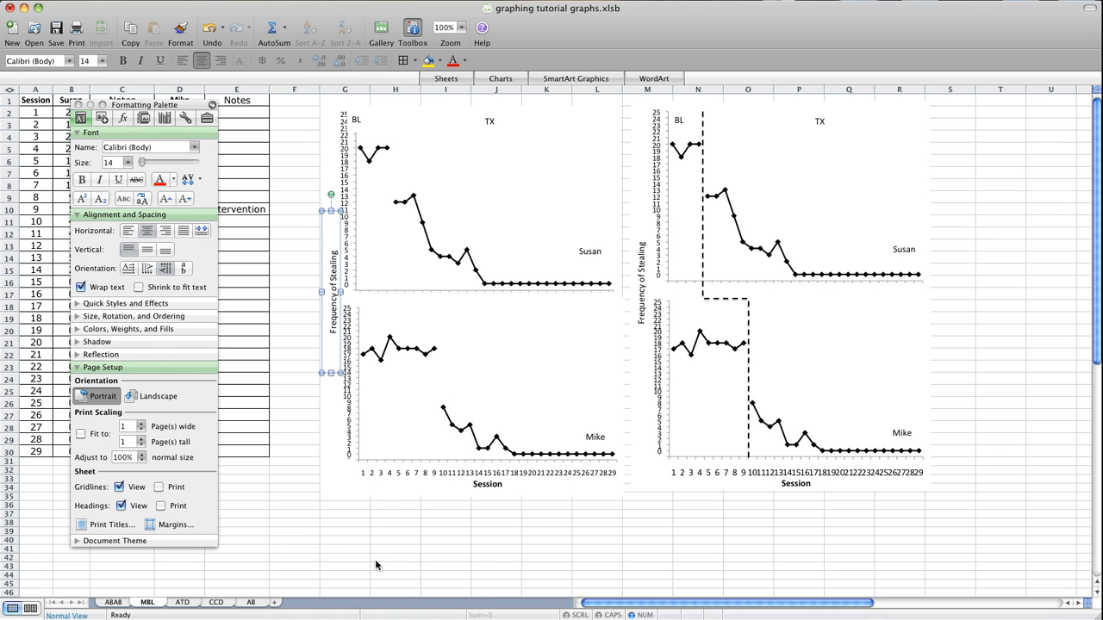
click(50, 86)
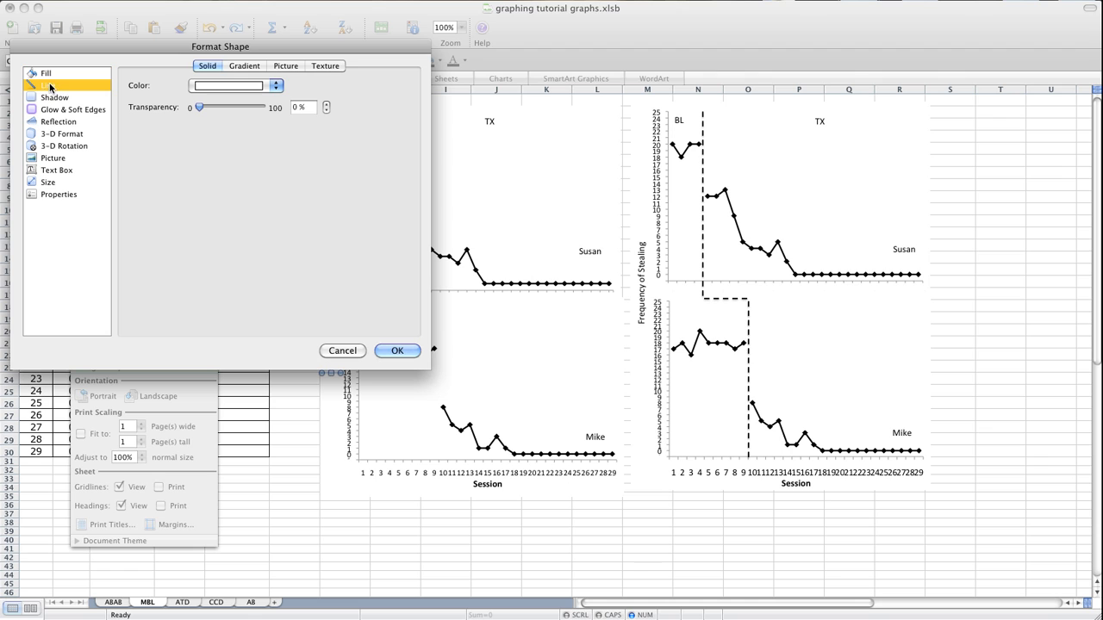
click(221, 85)
click(218, 103)
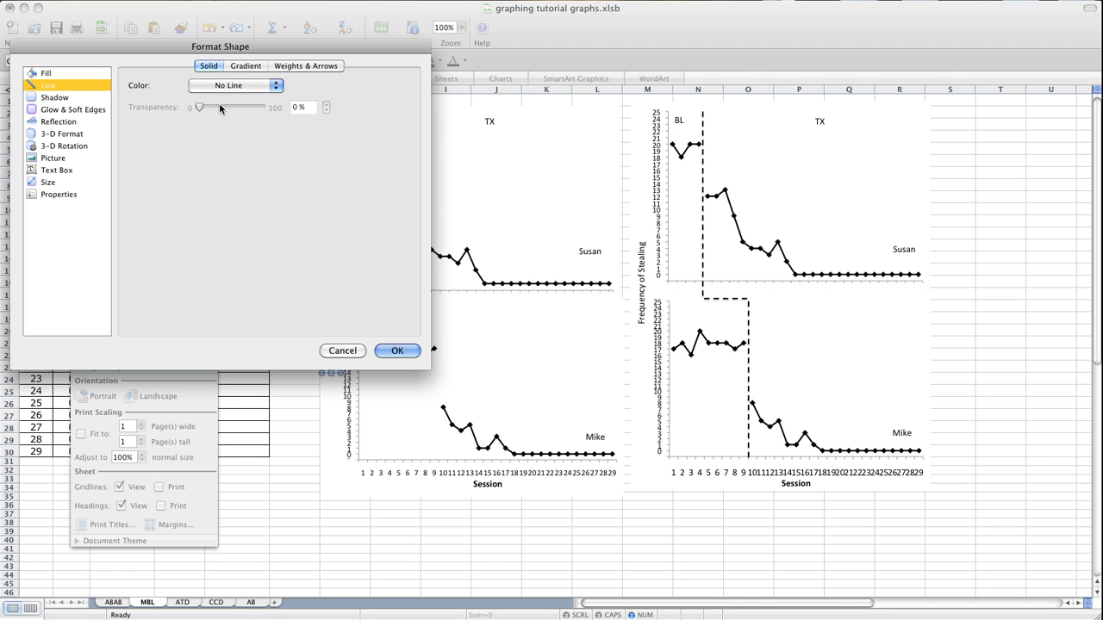
click(405, 350)
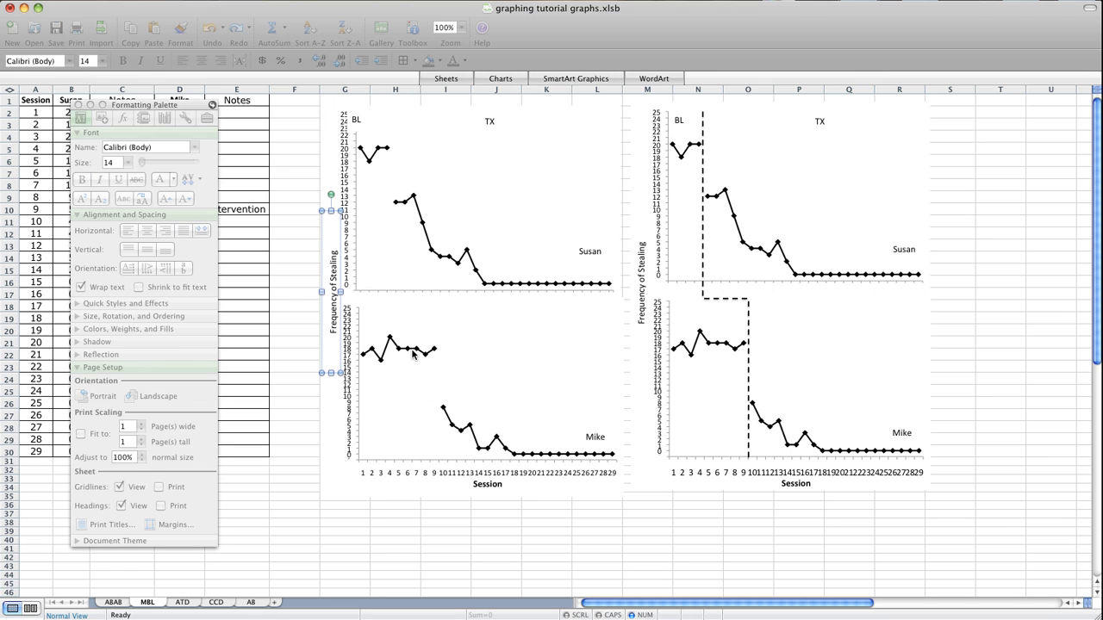
click(302, 370)
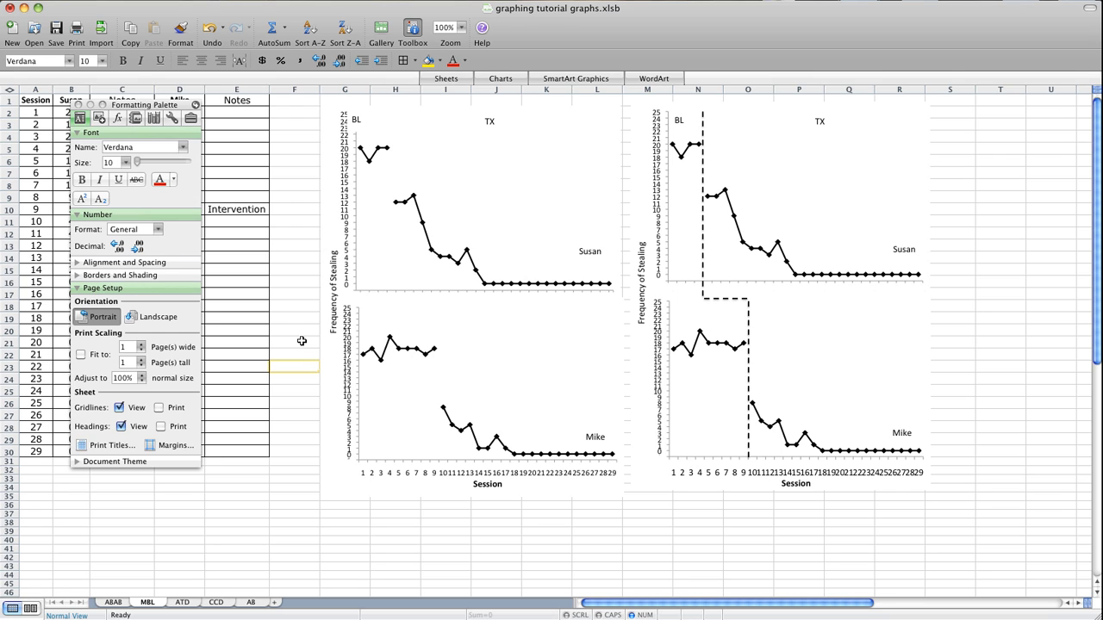
Draw an elbow connector from after session 4 in the upper chart to after session 9 in the lower chart, its horizontal segment between the charts
drag(157, 105, 164, 109)
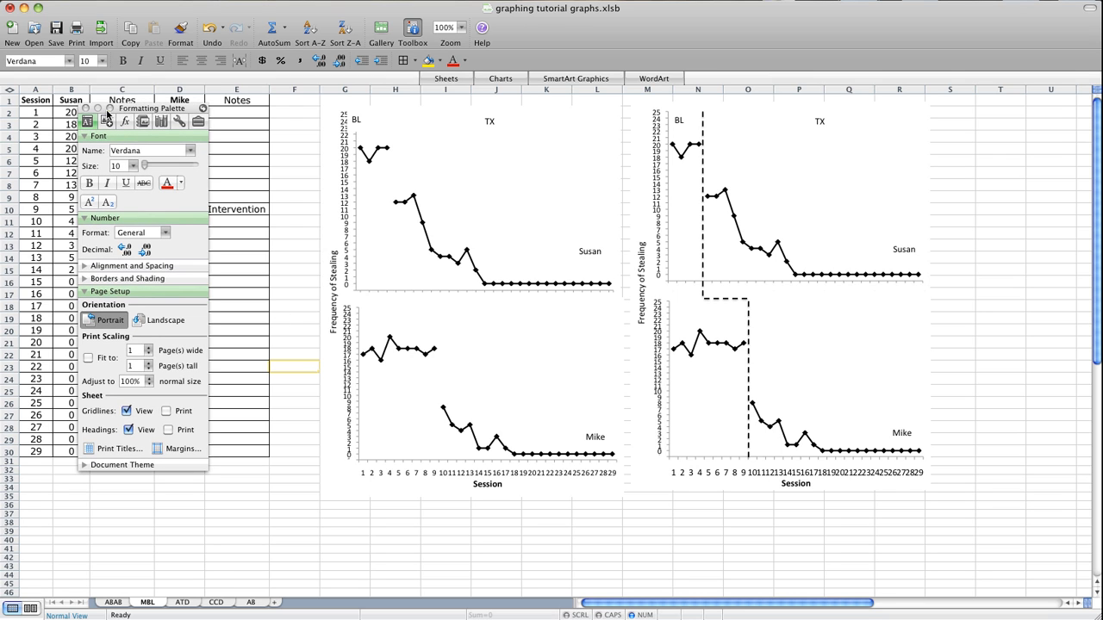
click(106, 121)
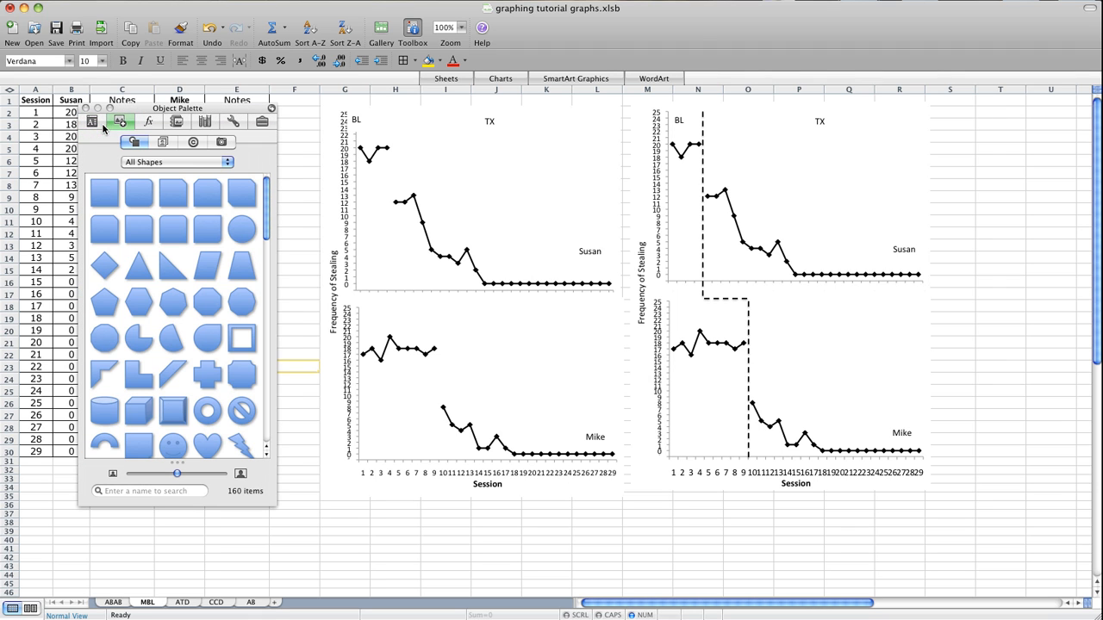
drag(267, 189, 269, 255)
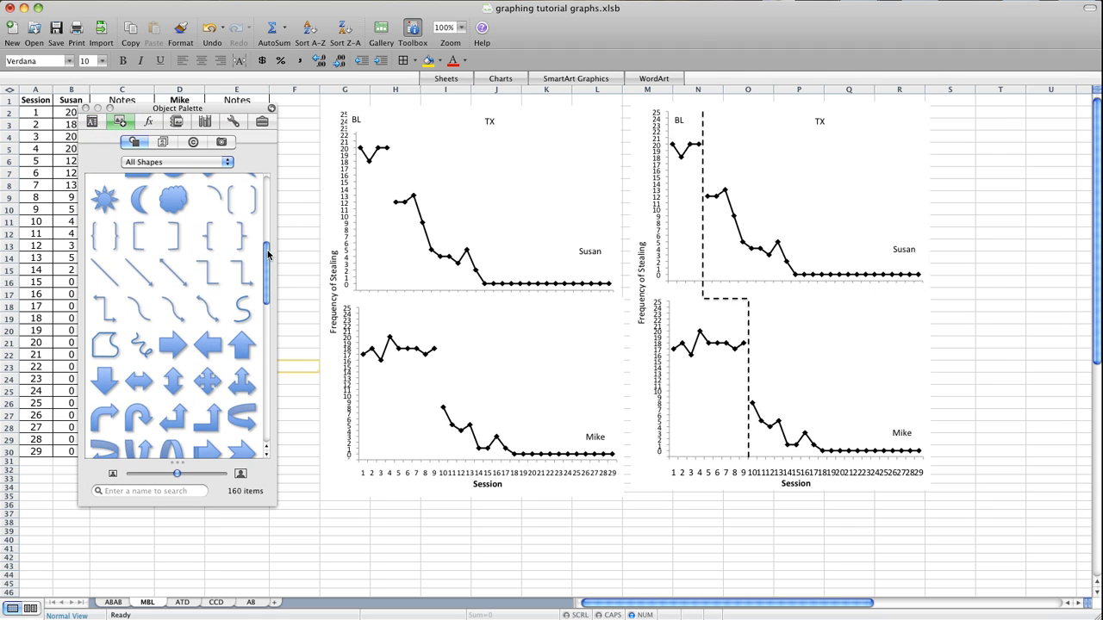
click(208, 274)
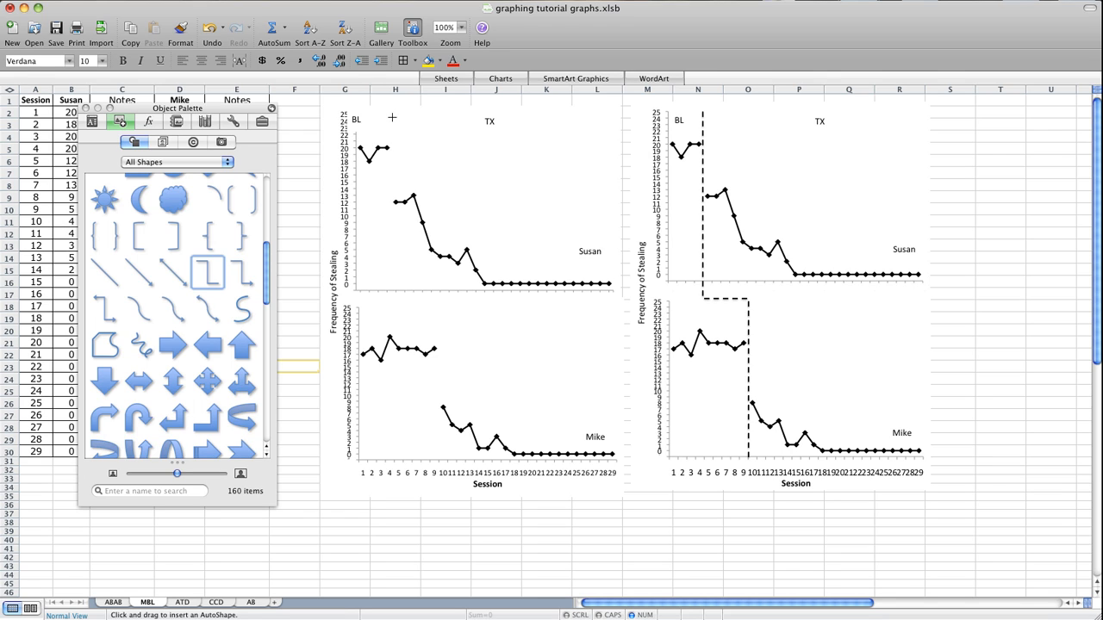
drag(393, 118, 438, 462)
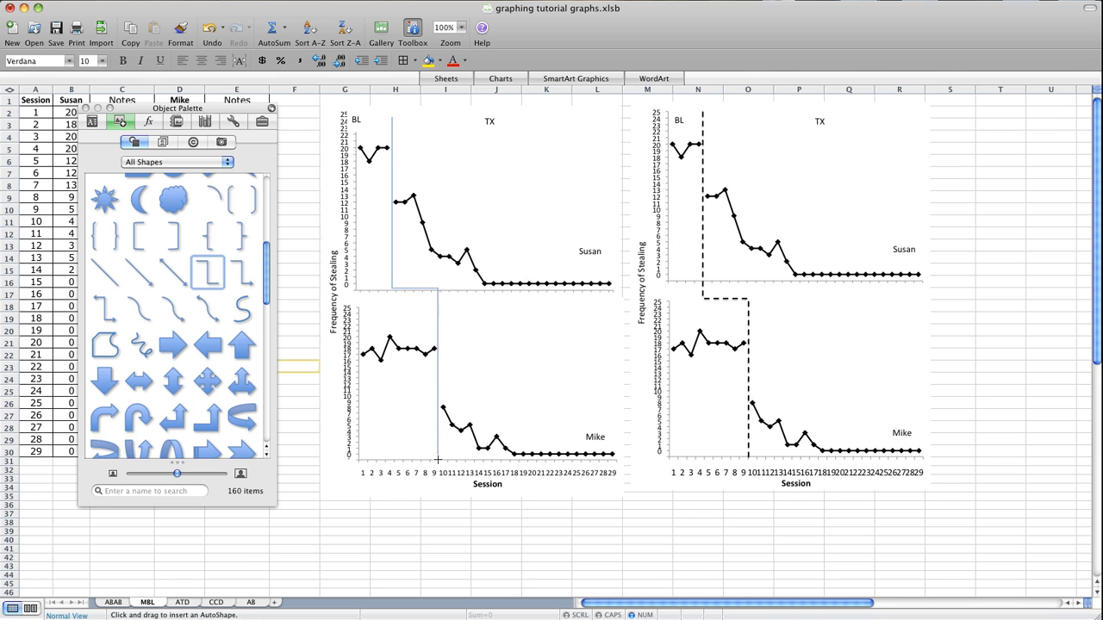
drag(438, 461, 438, 461)
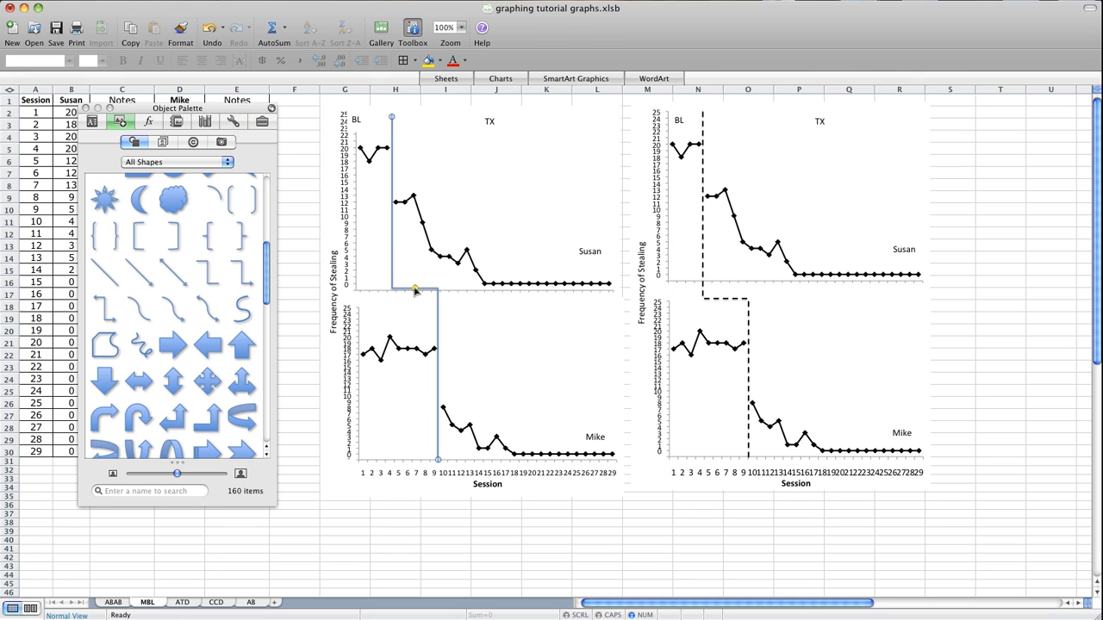
drag(415, 291, 416, 312)
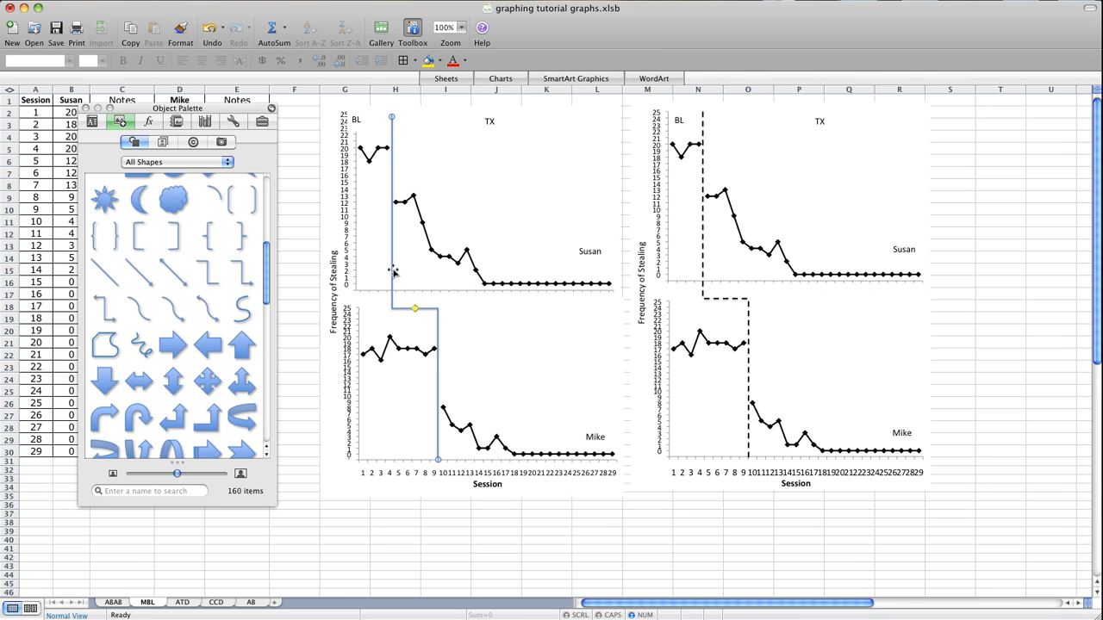
Format the stepped elbow connector between the two phases as a black line with the short-dash style
right_click(393, 272)
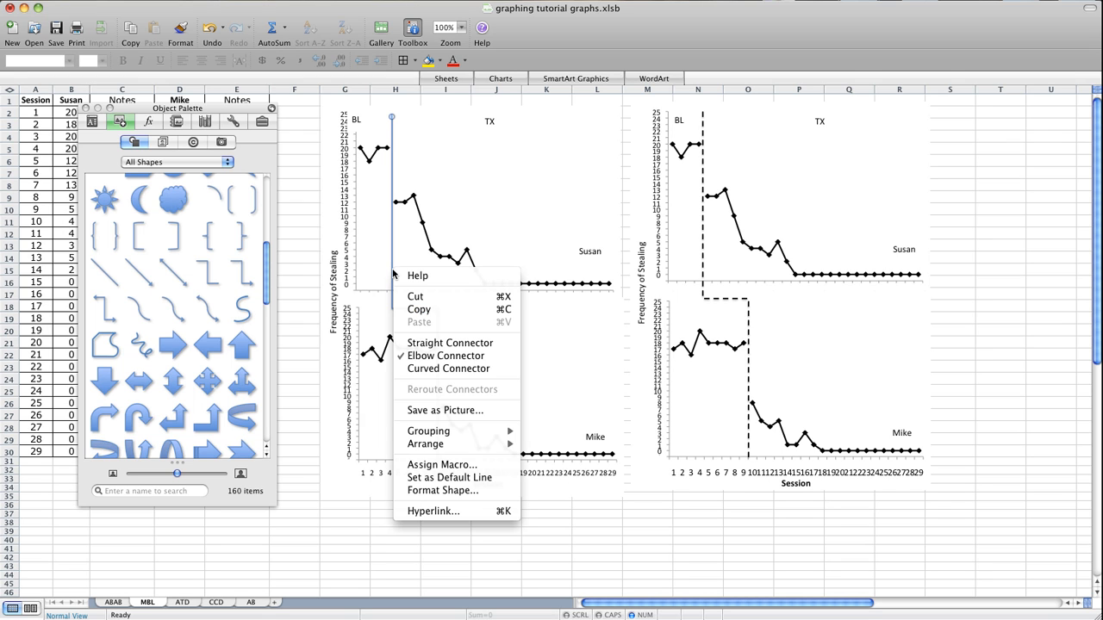
click(439, 490)
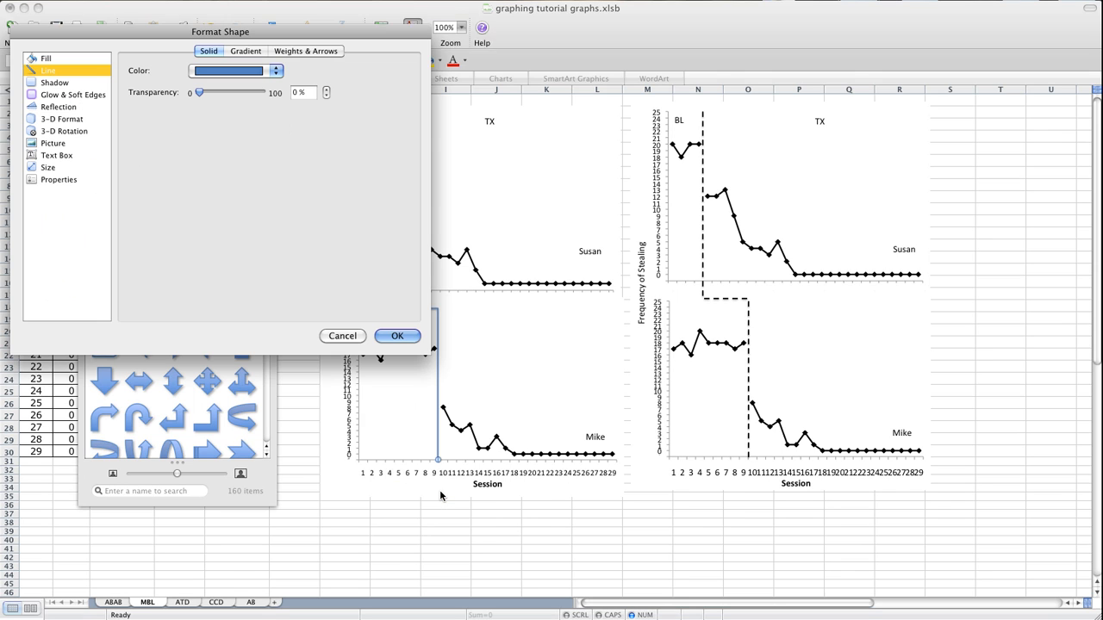
click(240, 74)
click(204, 119)
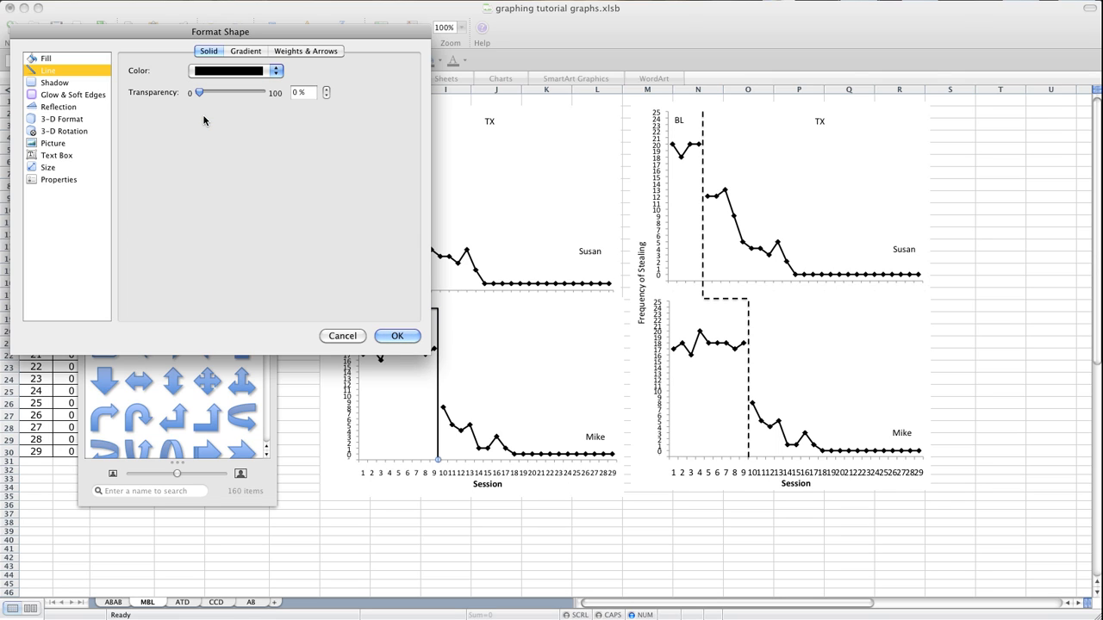
click(303, 53)
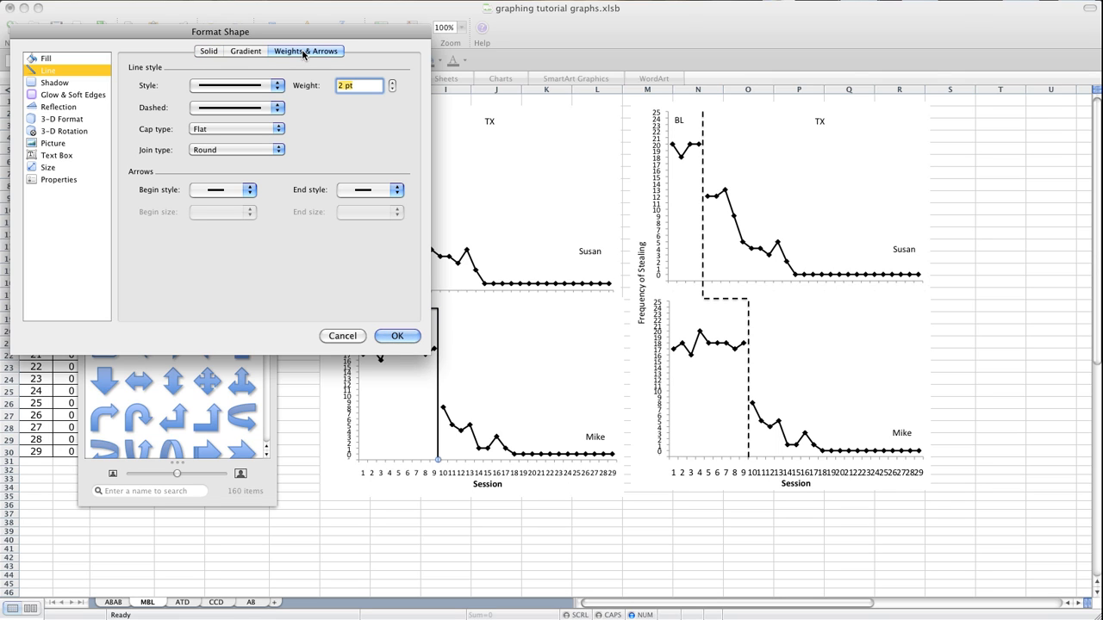
click(278, 108)
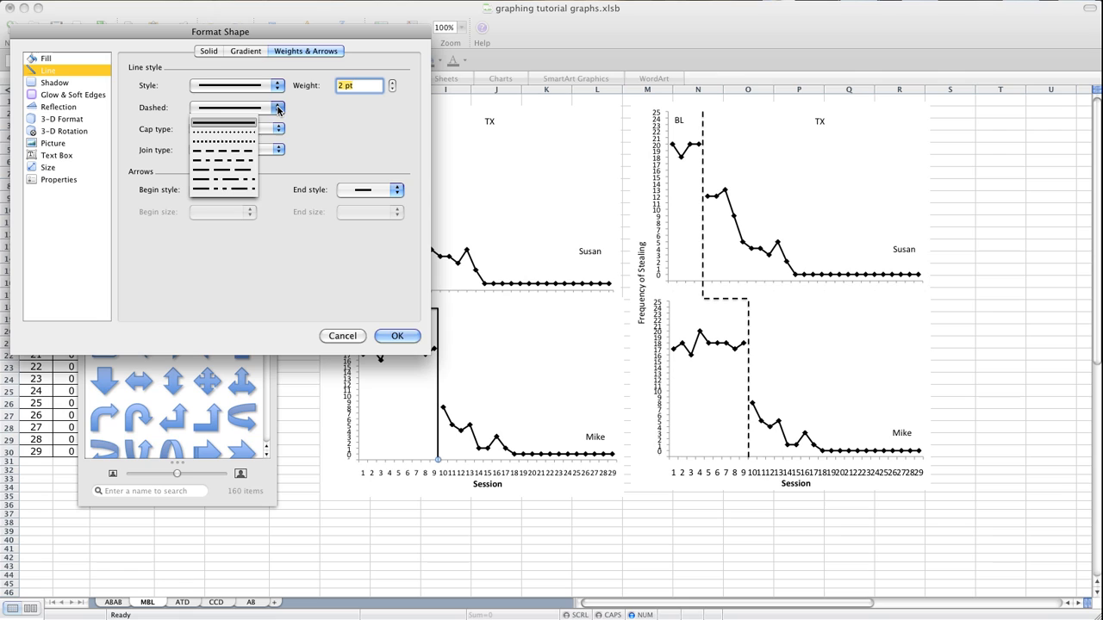
click(231, 151)
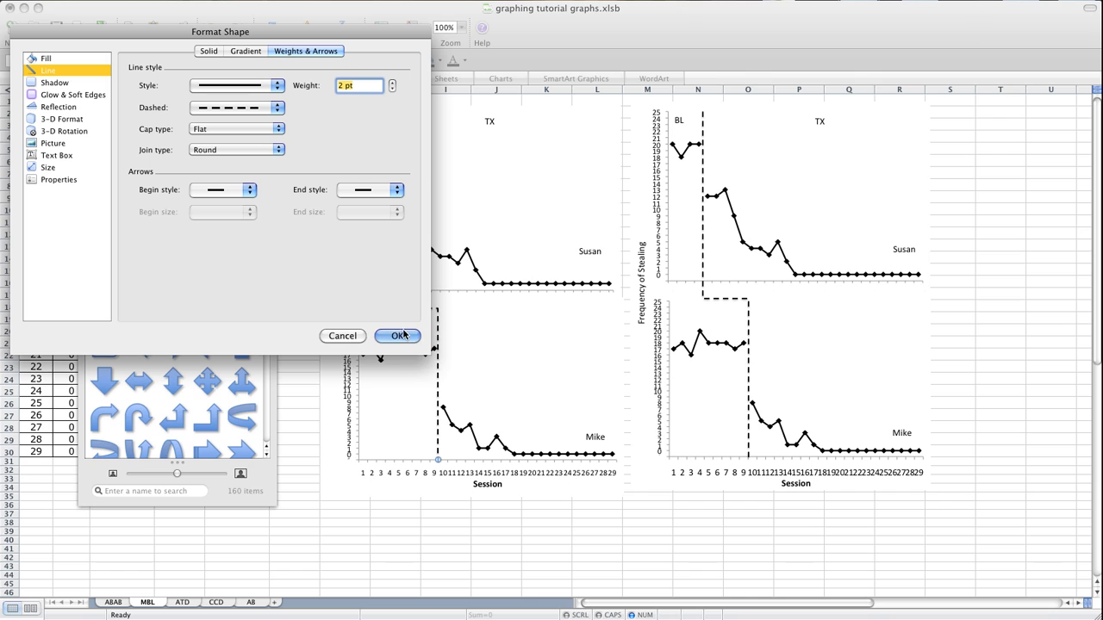
click(403, 336)
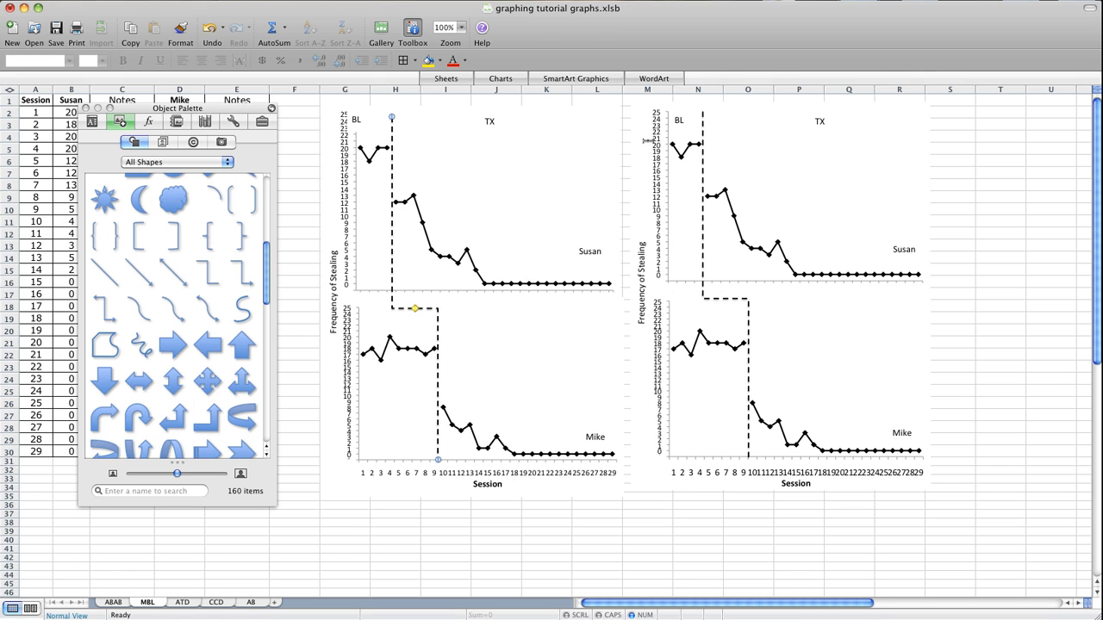
Move the "BL" label in the upper-left chart rightward so it sits centred above the baseline data, clear of the vertical axis
click(353, 126)
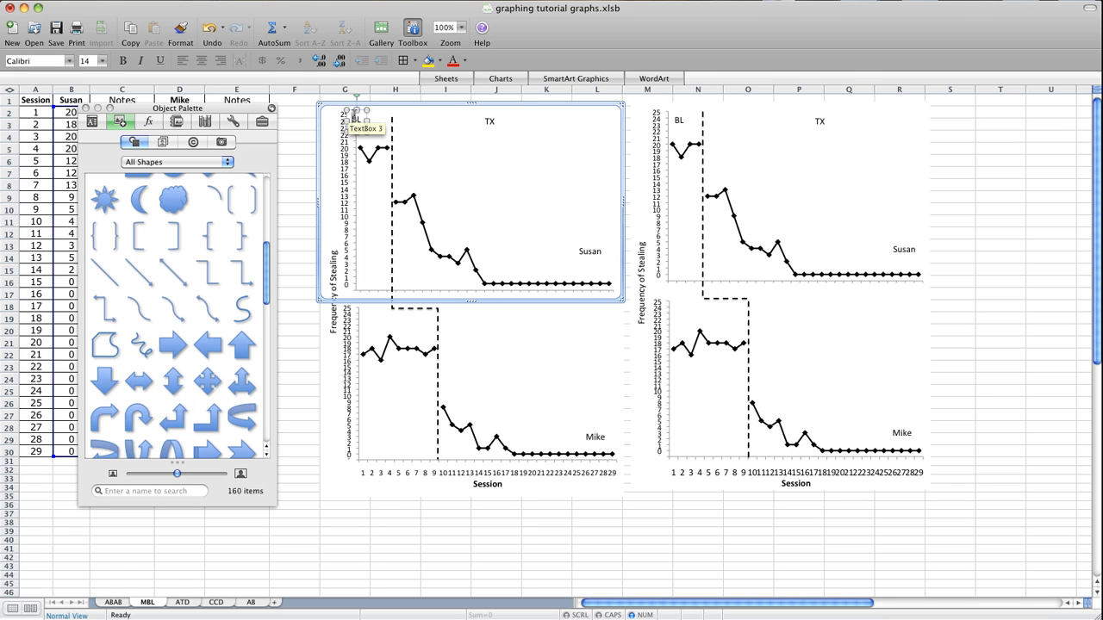
drag(363, 112, 380, 110)
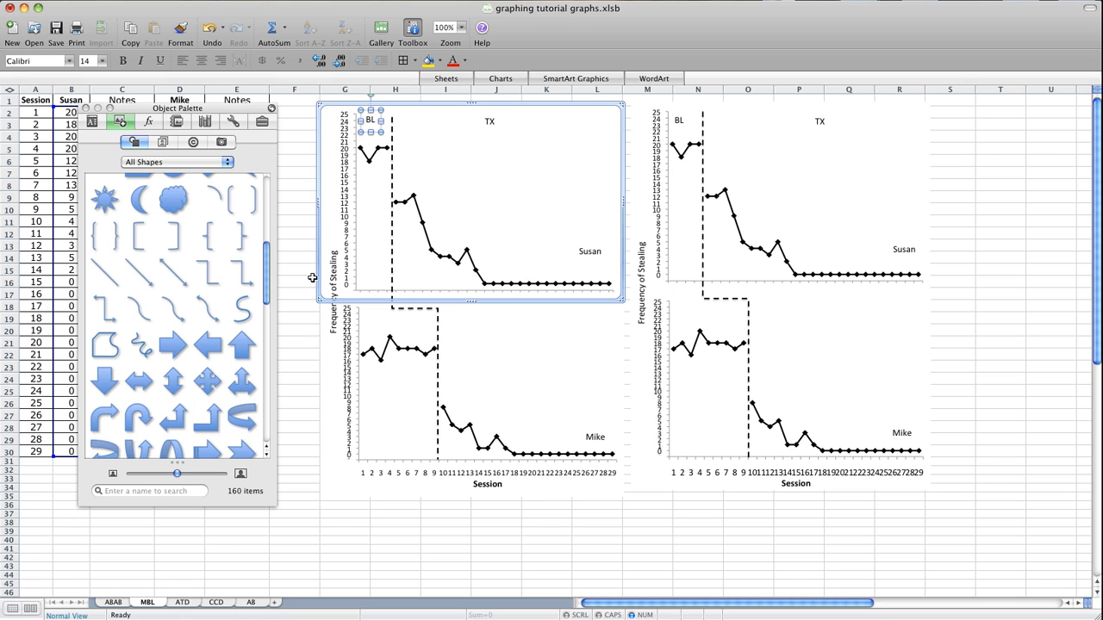
click(289, 325)
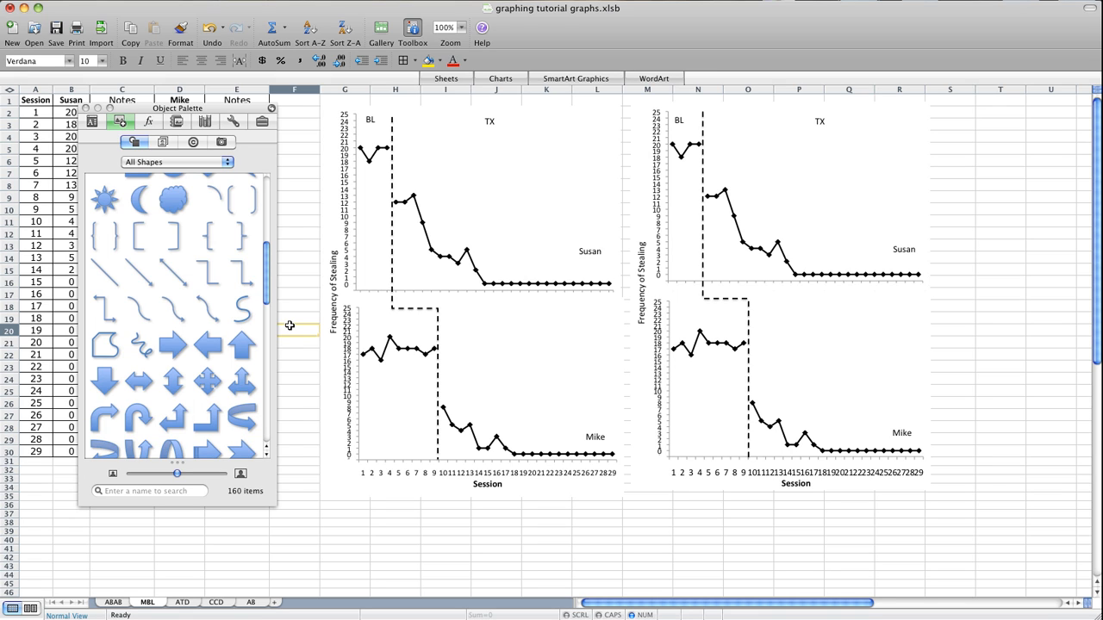
click(296, 455)
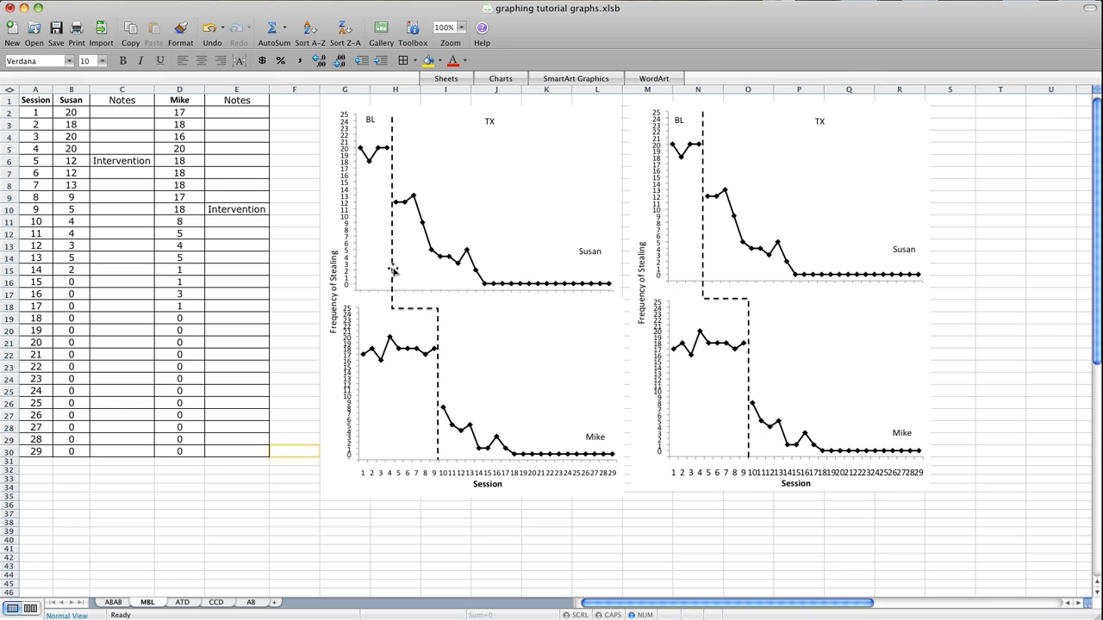
Group both stacked charts, the "Frequency of Stealing" label, the dashed phase line and the small boxes at the y-axis bases into one object
click(413, 270)
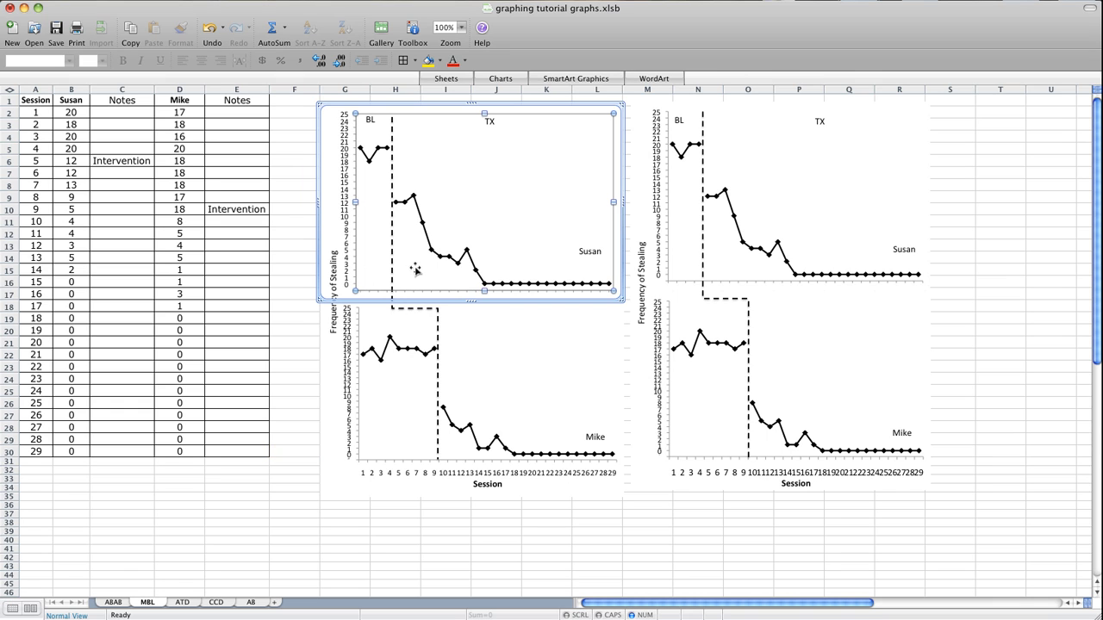
shift+click(493, 360)
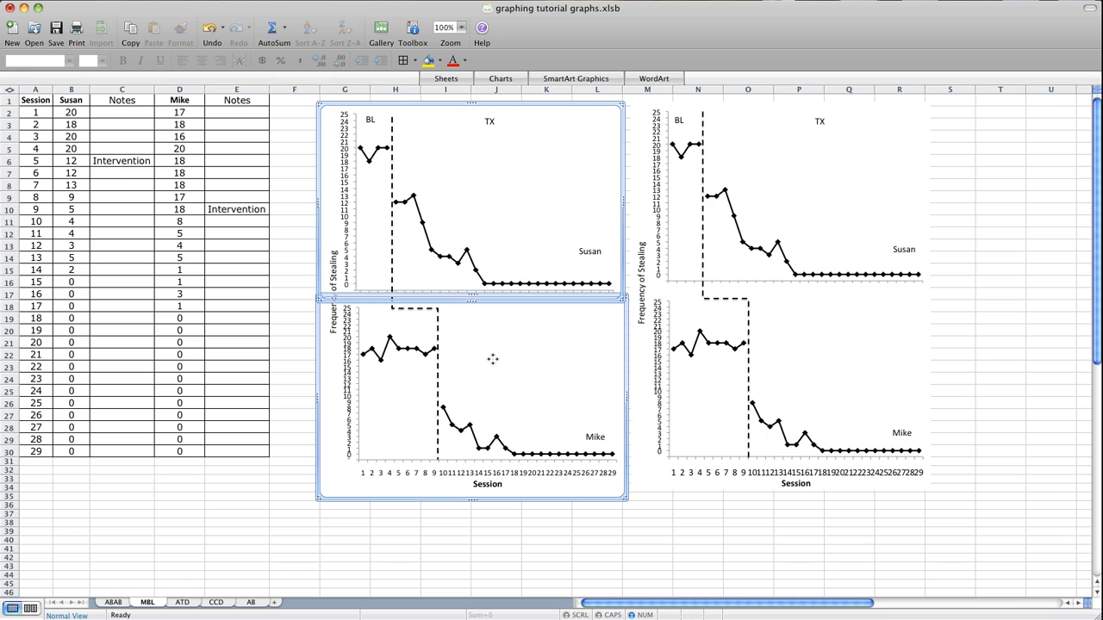
click(331, 254)
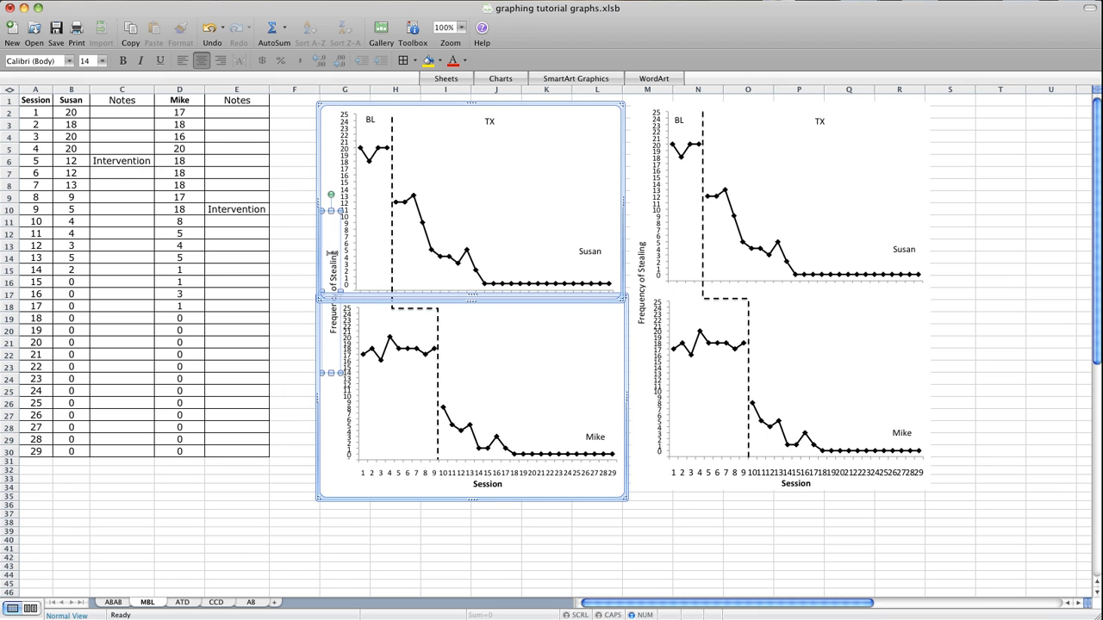
click(392, 214)
shift+click(345, 472)
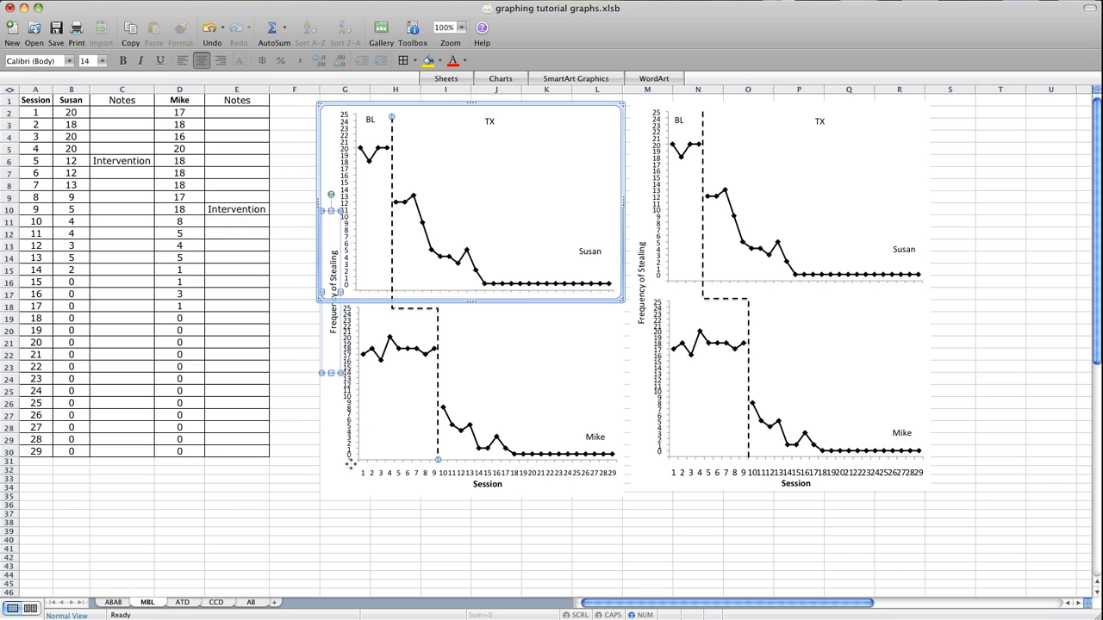
shift+click(349, 466)
shift+click(335, 488)
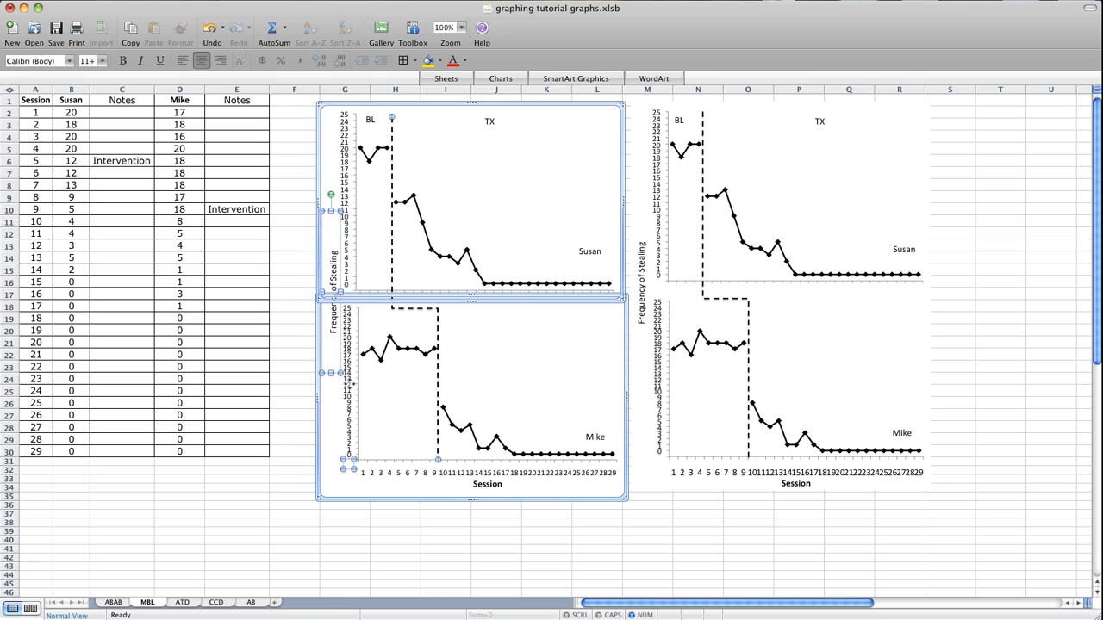
shift+click(347, 291)
right_click(349, 294)
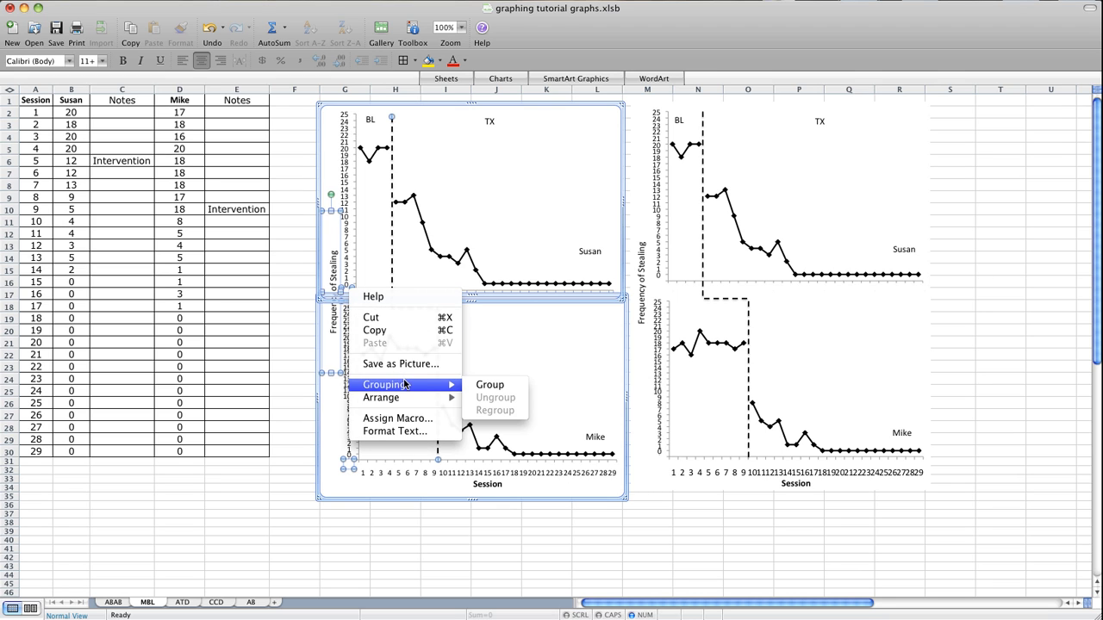
click(486, 385)
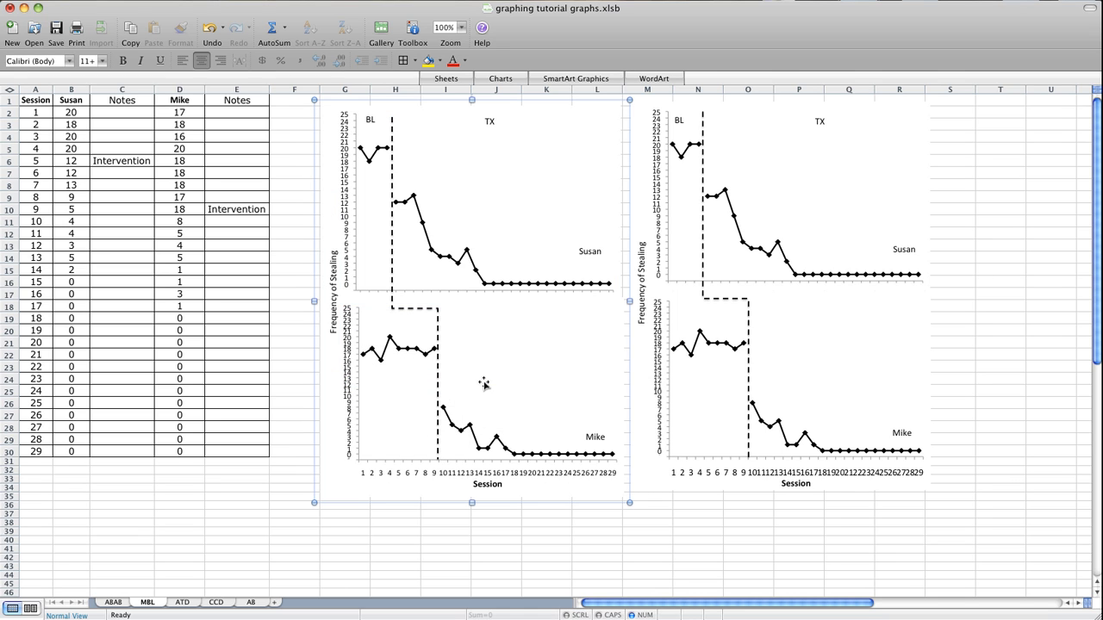
click(302, 351)
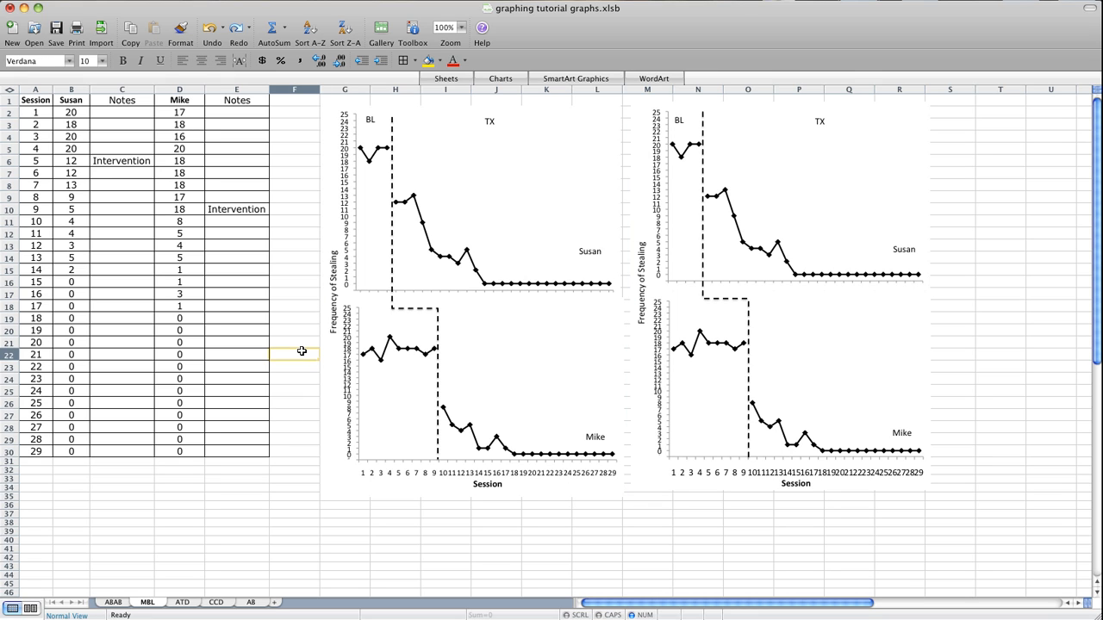